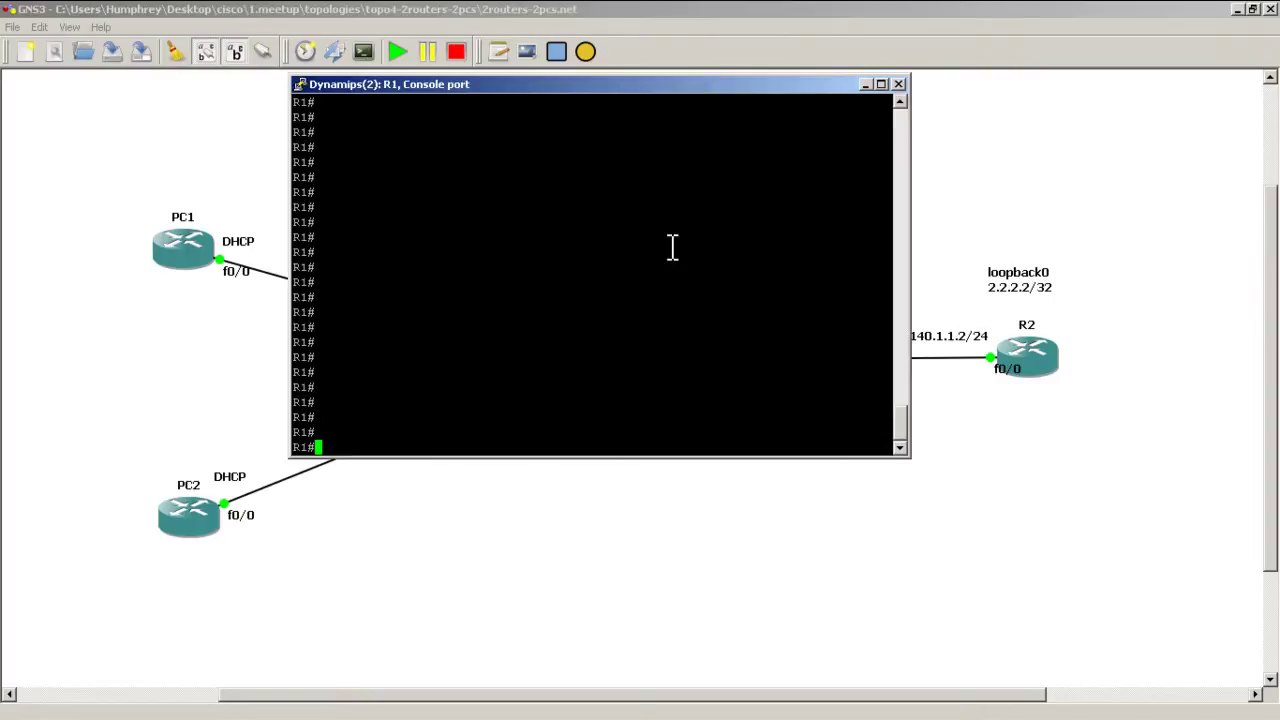
# Run show ip nat translations on R1, which returns no NAT entries yet
pyautogui.write('show ip nat translat')
pyautogui.press('Tab')
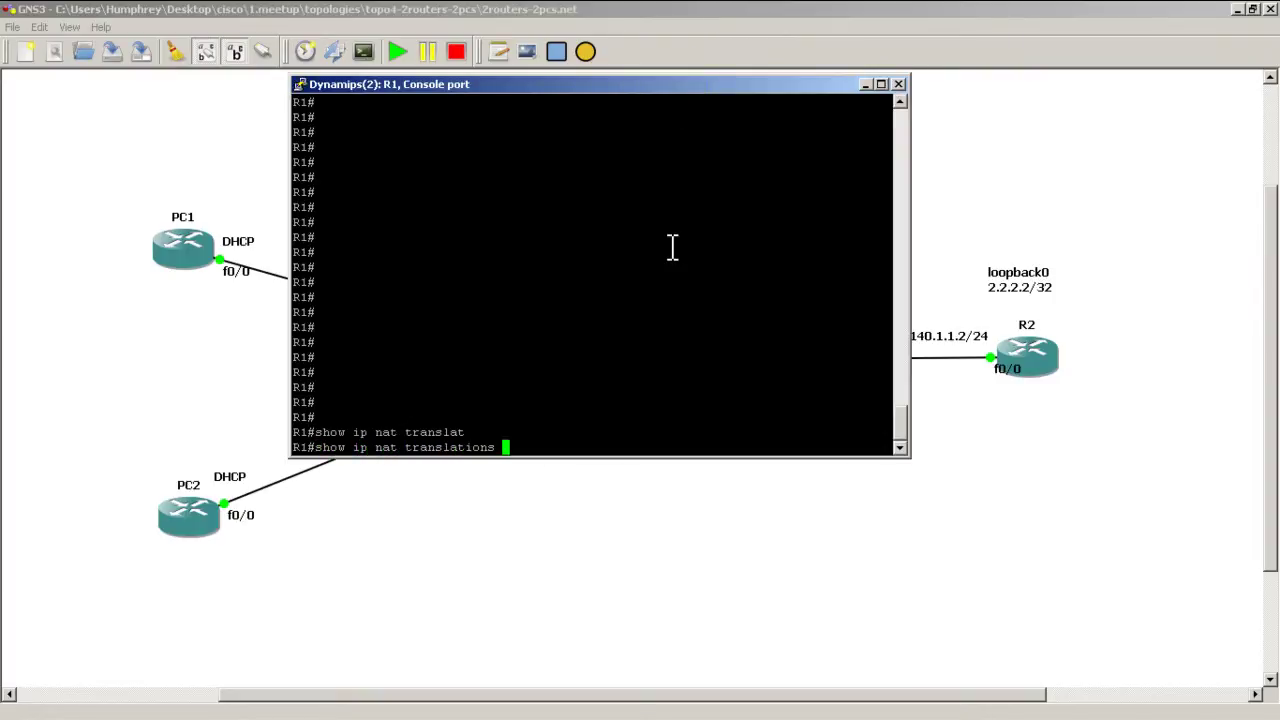
pyautogui.press('BackSpace')
pyautogui.press('BackSpace')
pyautogui.press('BackSpace')
pyautogui.press('BackSpace')
pyautogui.press('BackSpace')
pyautogui.press('BackSpace')
pyautogui.press('BackSpace')
pyautogui.press('BackSpace')
pyautogui.press('BackSpace')
pyautogui.press('Tab')
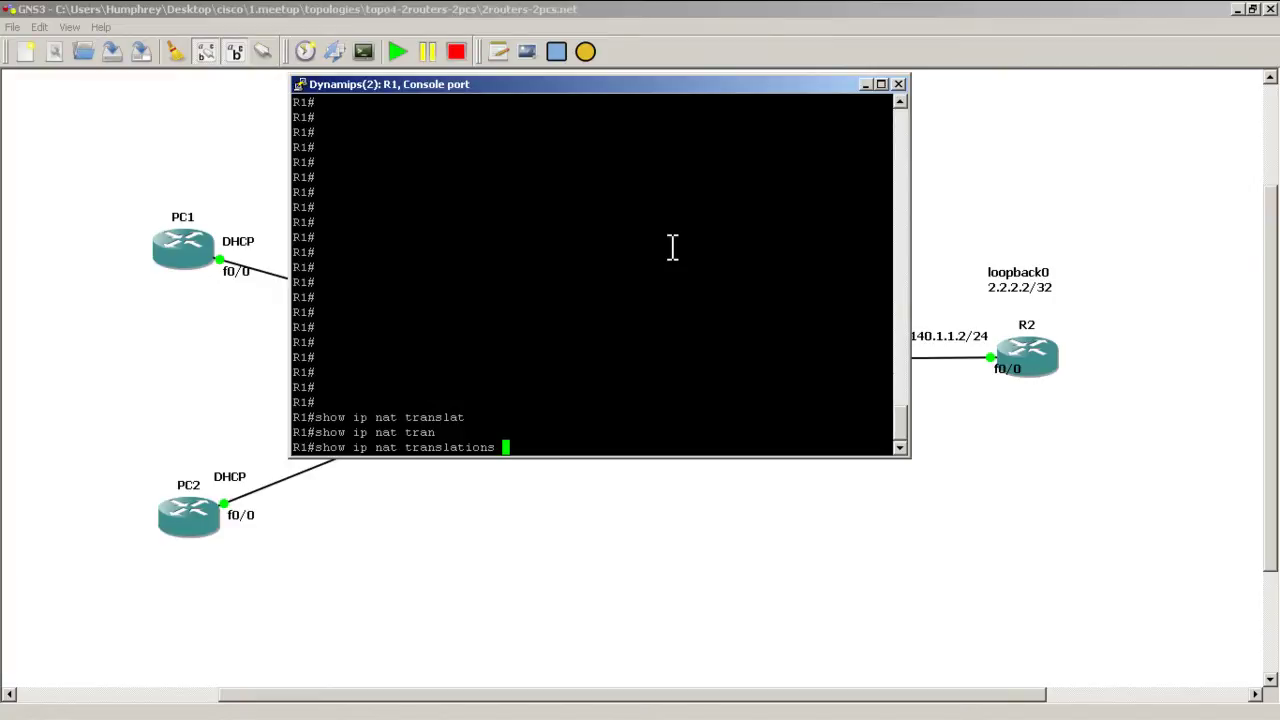
pyautogui.press('Return')
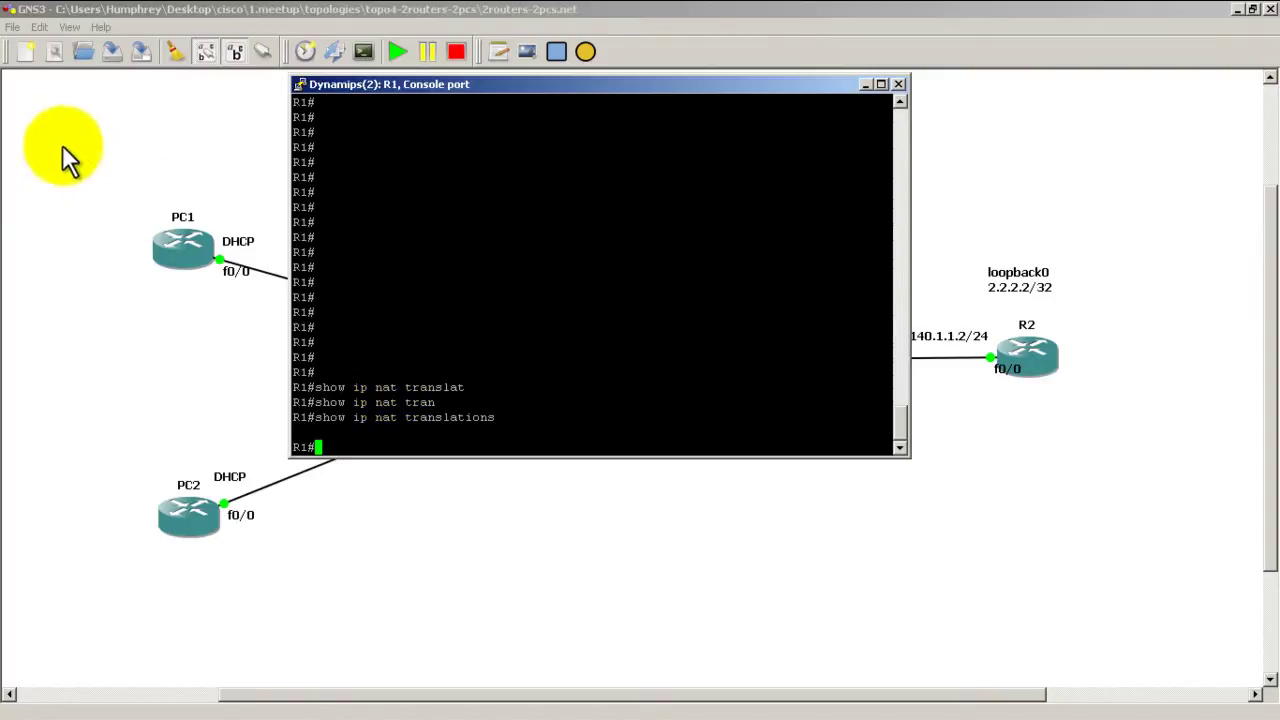
# Place PC1's console beside R1's and ping 2.2.2.2 from PC1
pyautogui.moveTo(712, 88); pyautogui.dragTo(971, 80)
pyautogui.press('Up')
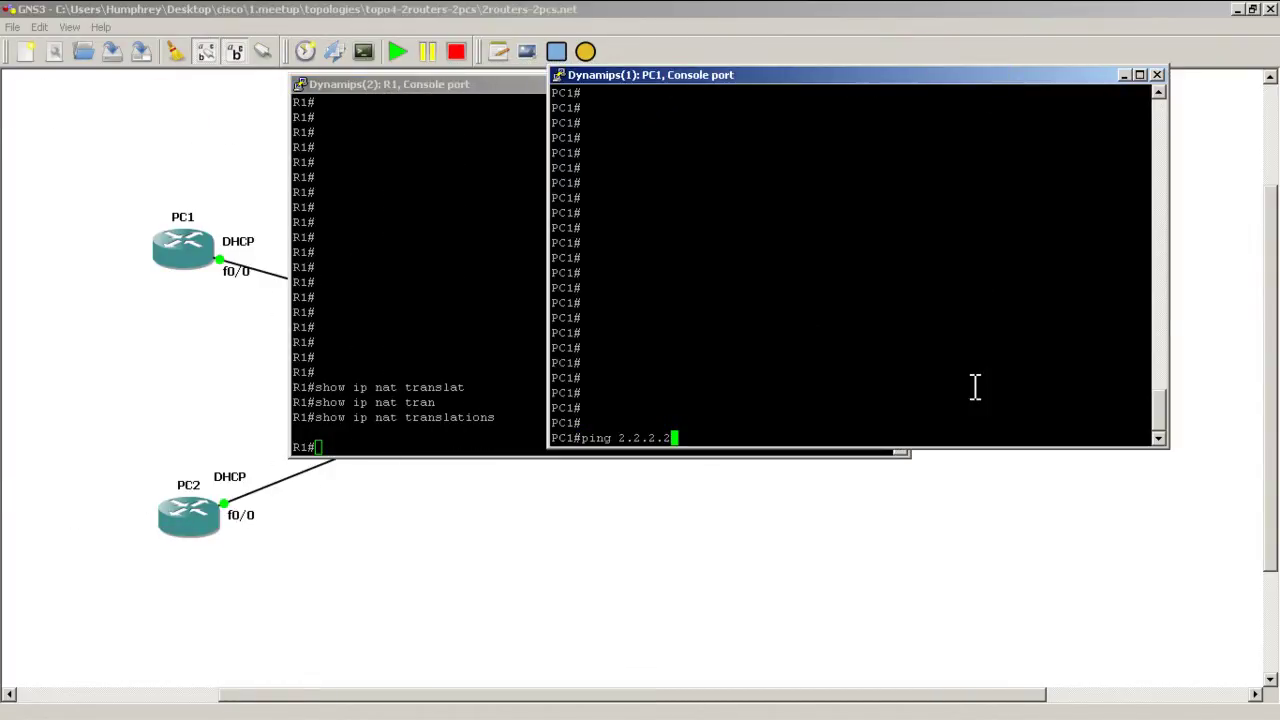
pyautogui.press('Return')
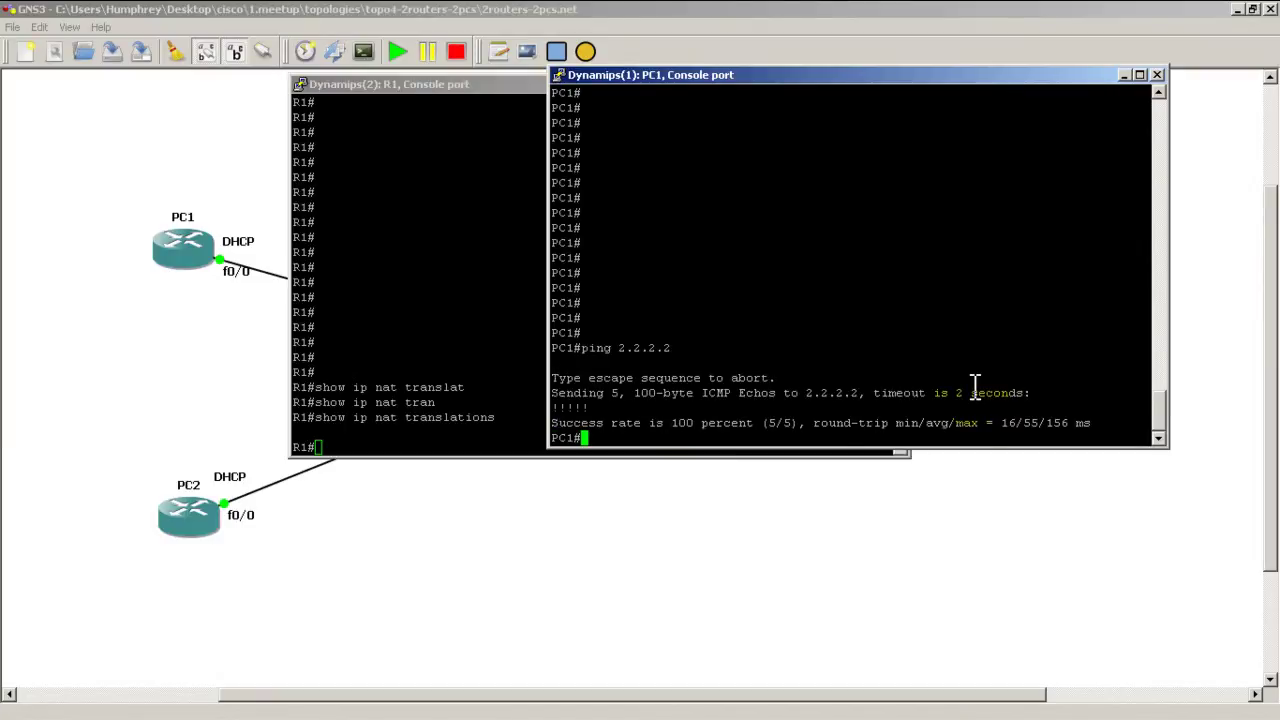
# Rerun show ip nat translations on R1 to see the icmp 10.10.12.2→140.1.1.1 entry
pyautogui.click(497, 332)
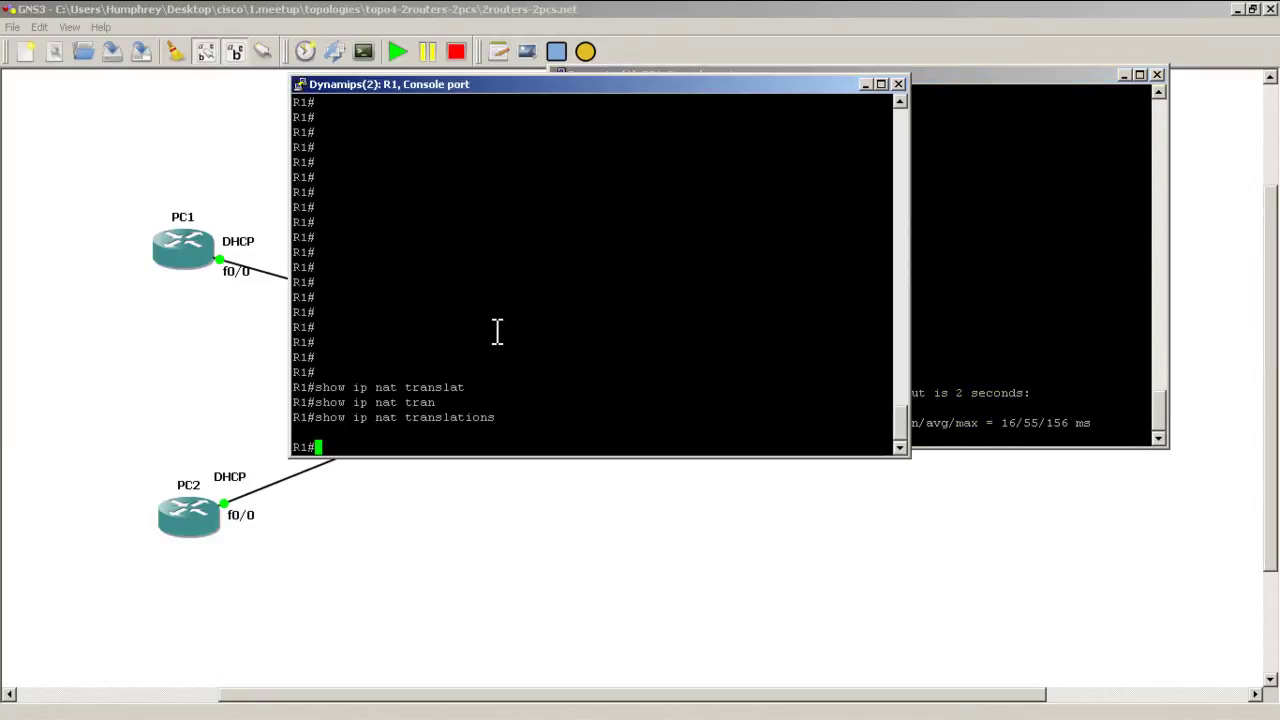
pyautogui.press('Up')
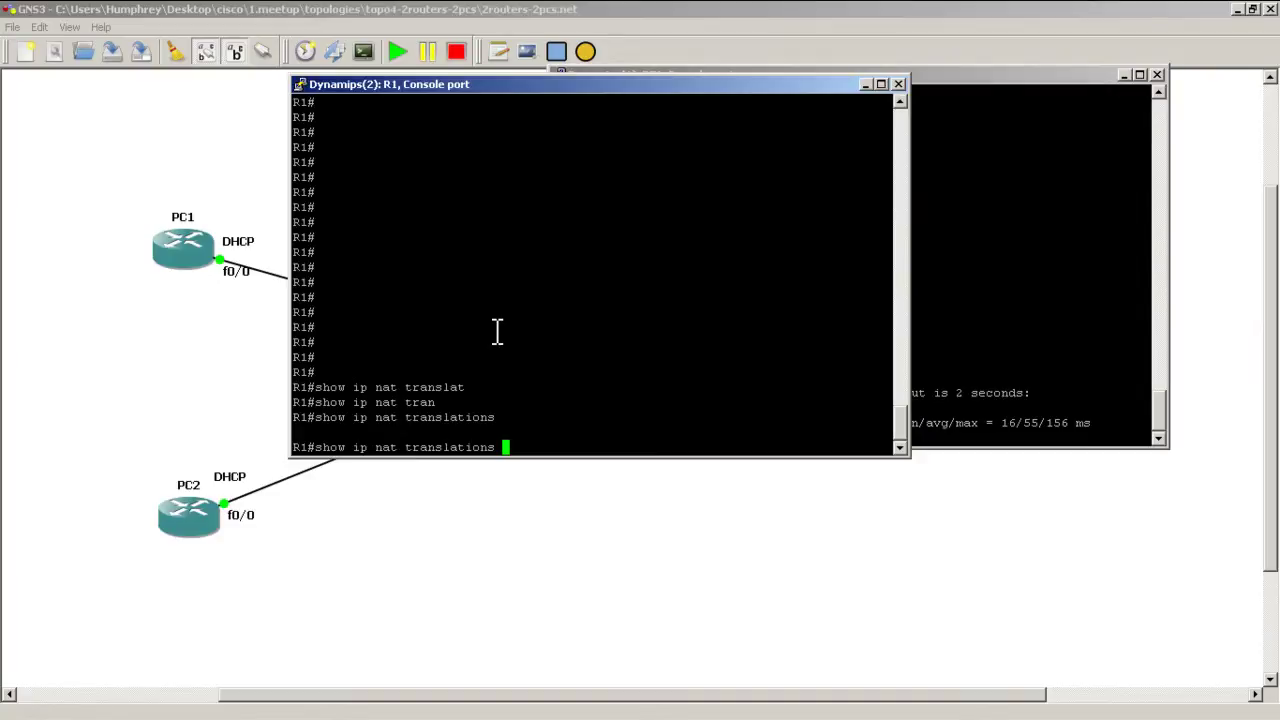
pyautogui.press('Return')
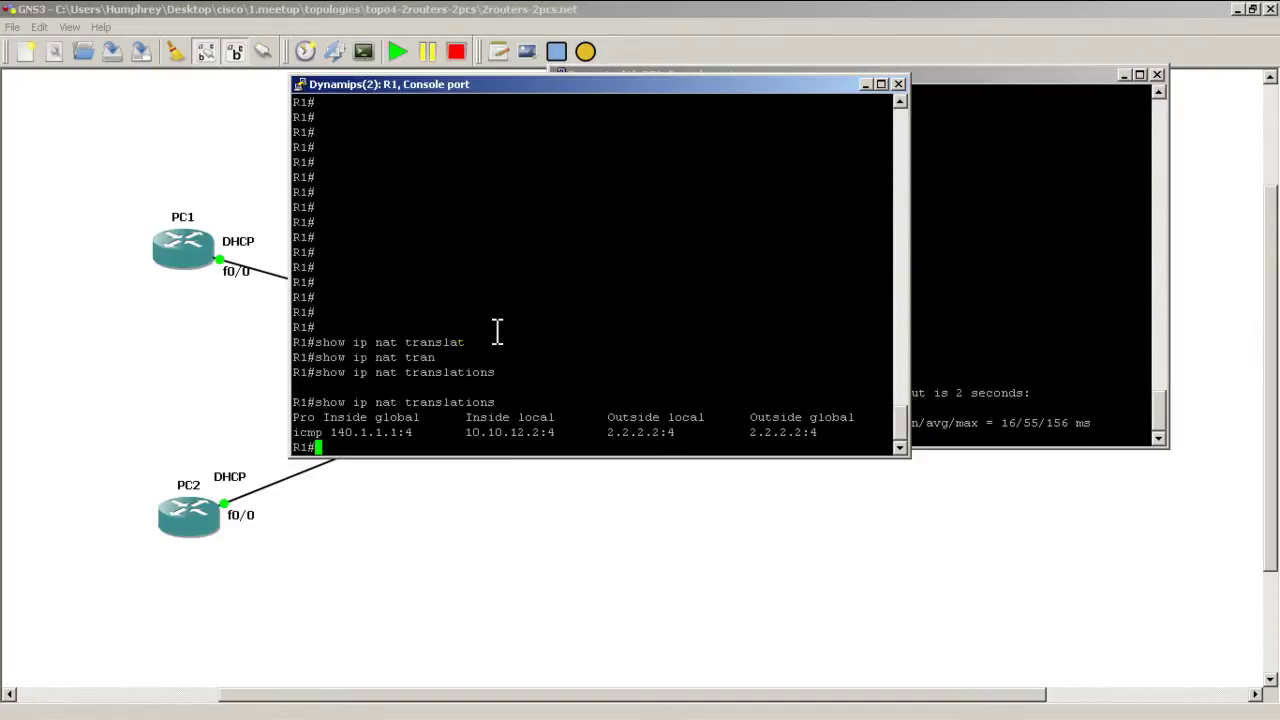
pyautogui.click(310, 438)
# Open a telnet session from PC1 to 2.2.2.2
pyautogui.click(1157, 424)
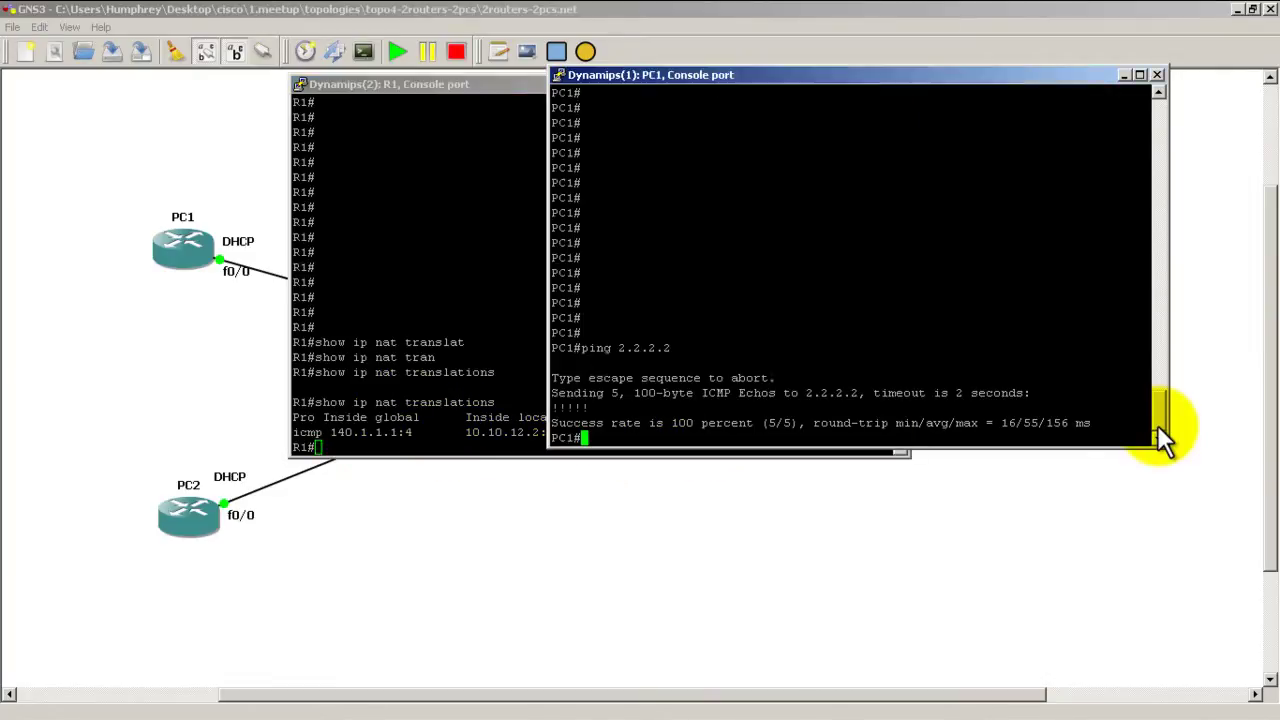
pyautogui.write('telnet')
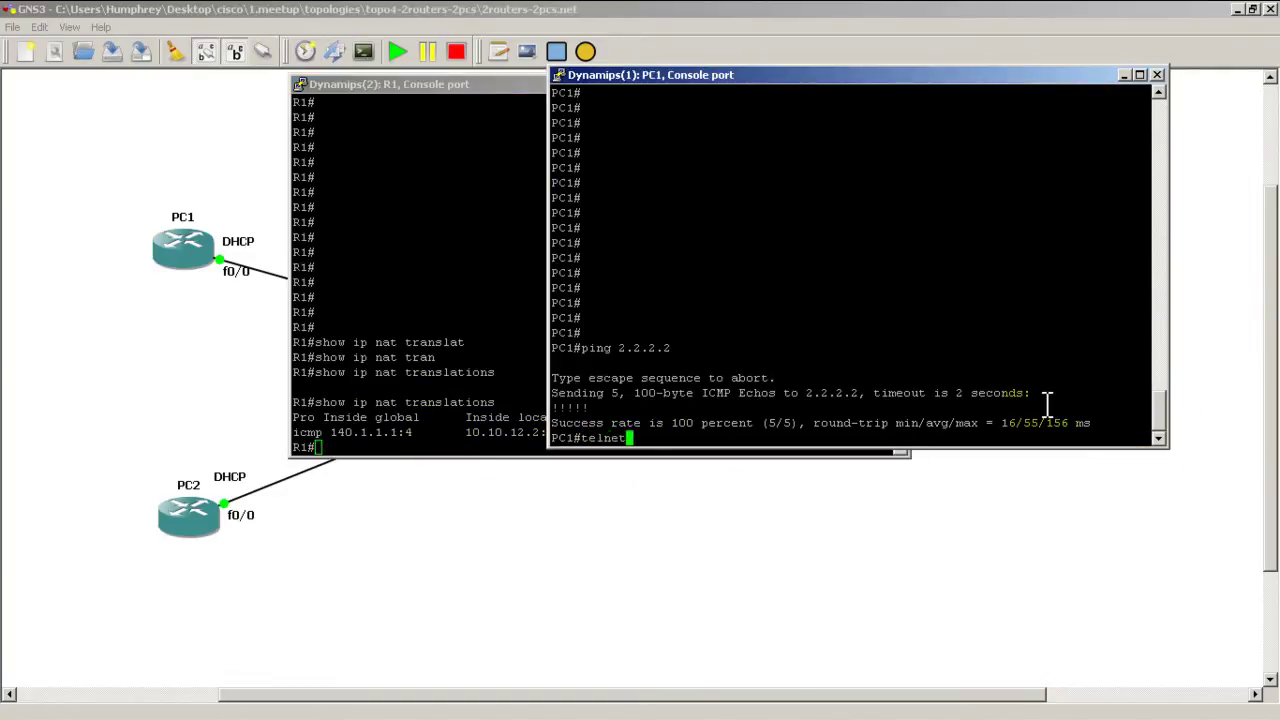
pyautogui.write(' 2.2.2.2')
pyautogui.press('Return')
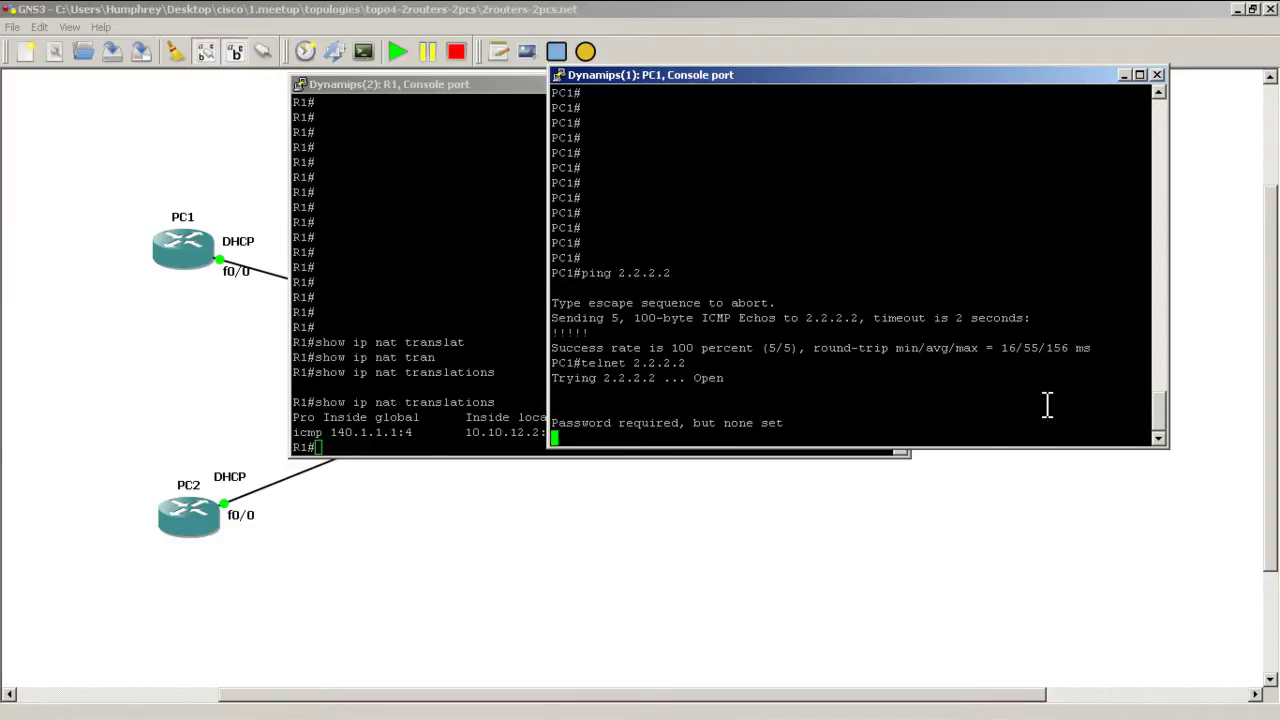
# List R1's NAT translations showing the new tcp port 23 entry, then close PC1's console
pyautogui.click(506, 350)
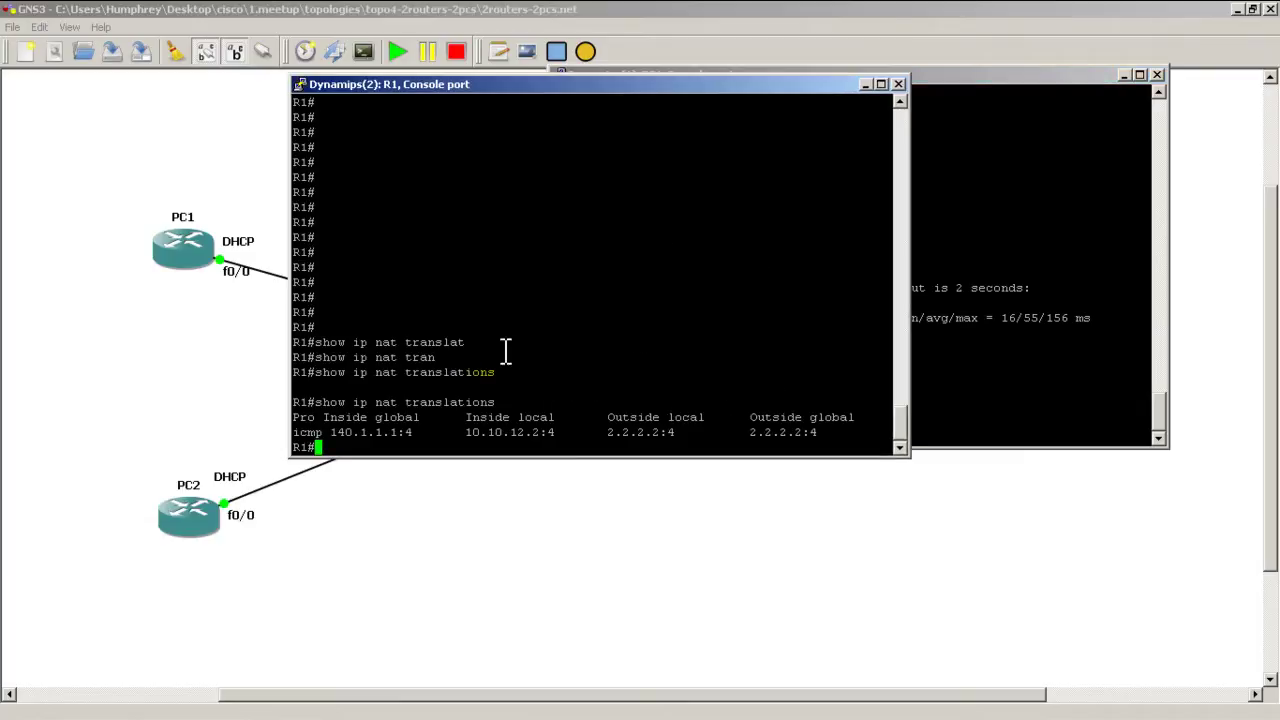
pyautogui.press('Up')
pyautogui.press('Return')
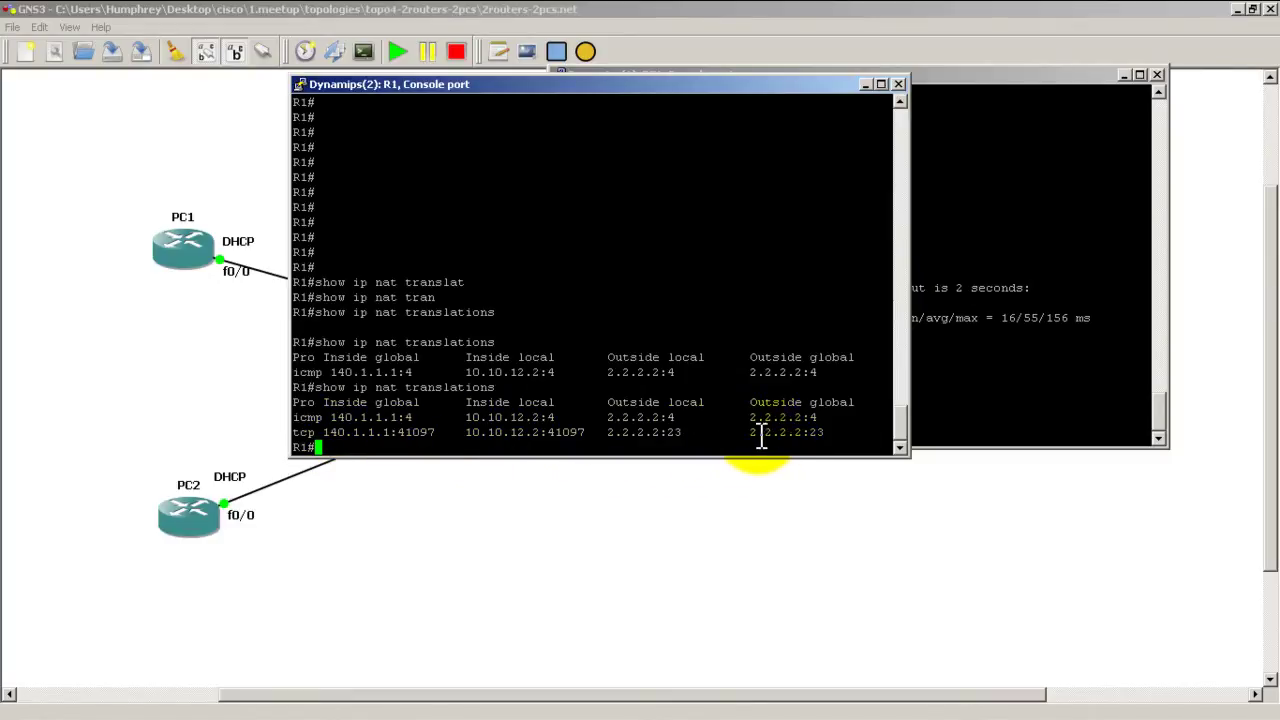
pyautogui.click(1021, 266)
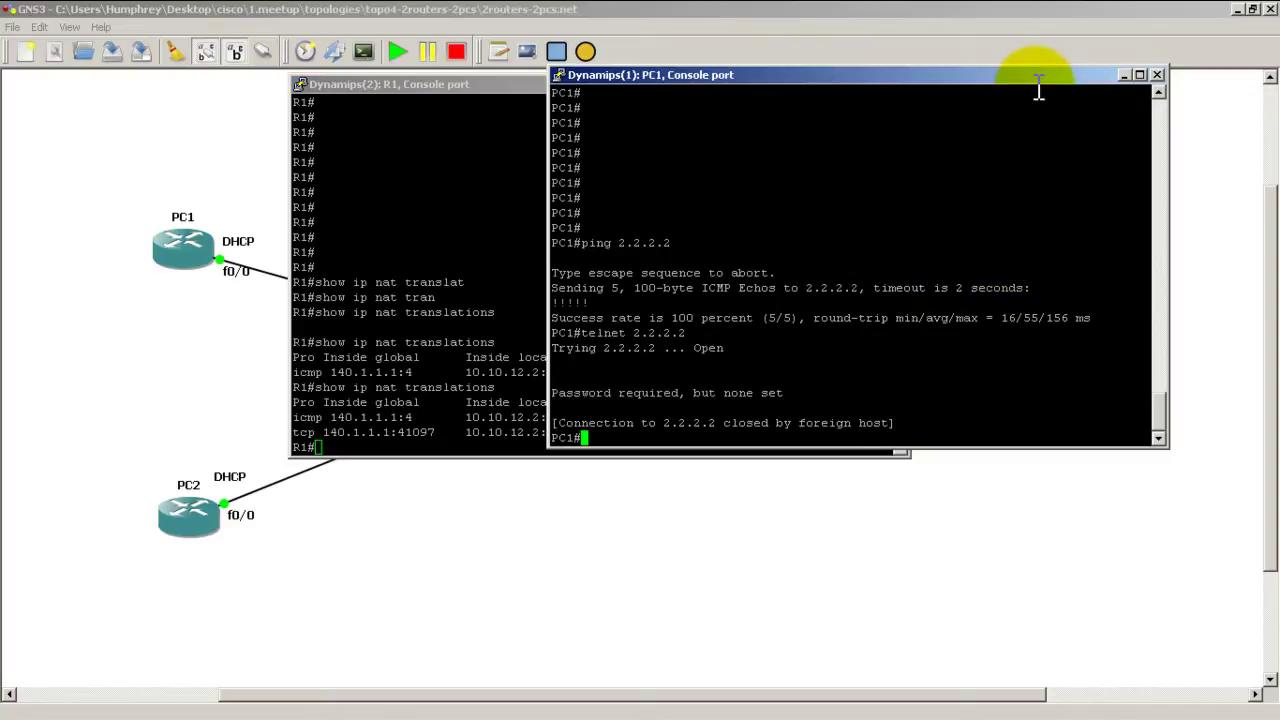
pyautogui.click(1124, 75)
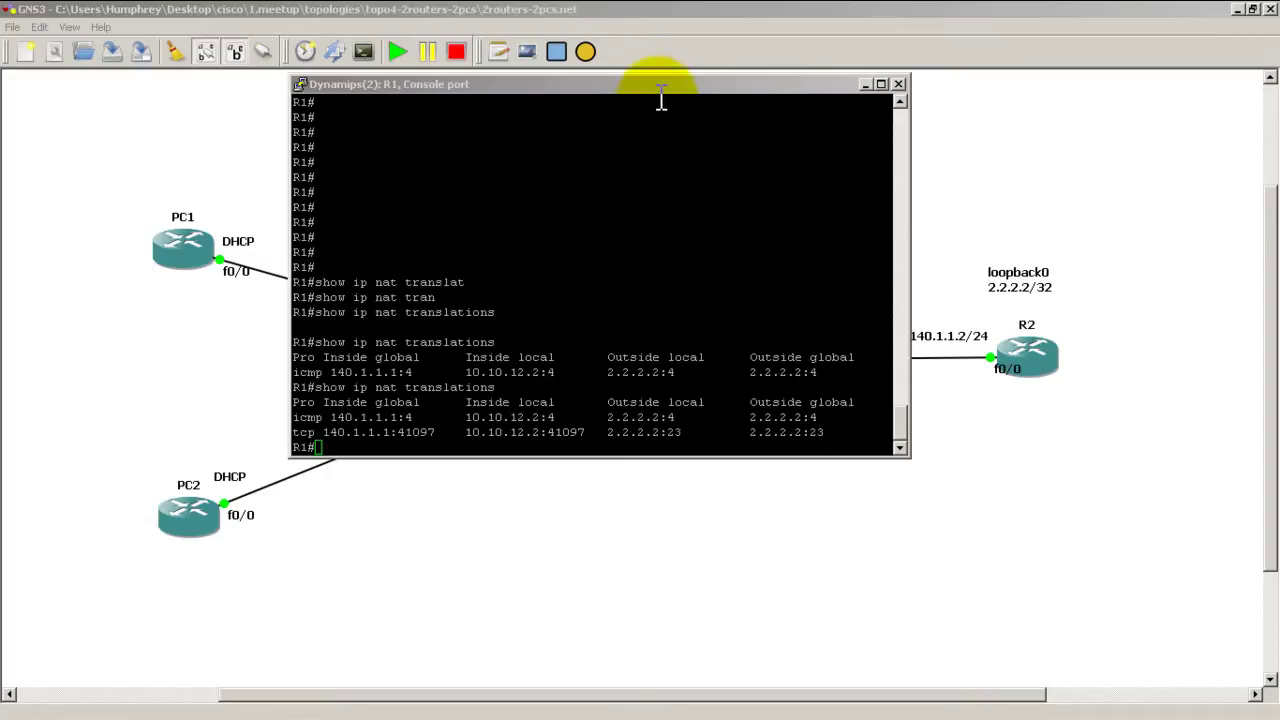
# Move R1's console aside and highlight inside global 140.1.1.1 and inside local 10.10.12.2
pyautogui.moveTo(656, 89); pyautogui.dragTo(1020, 30)
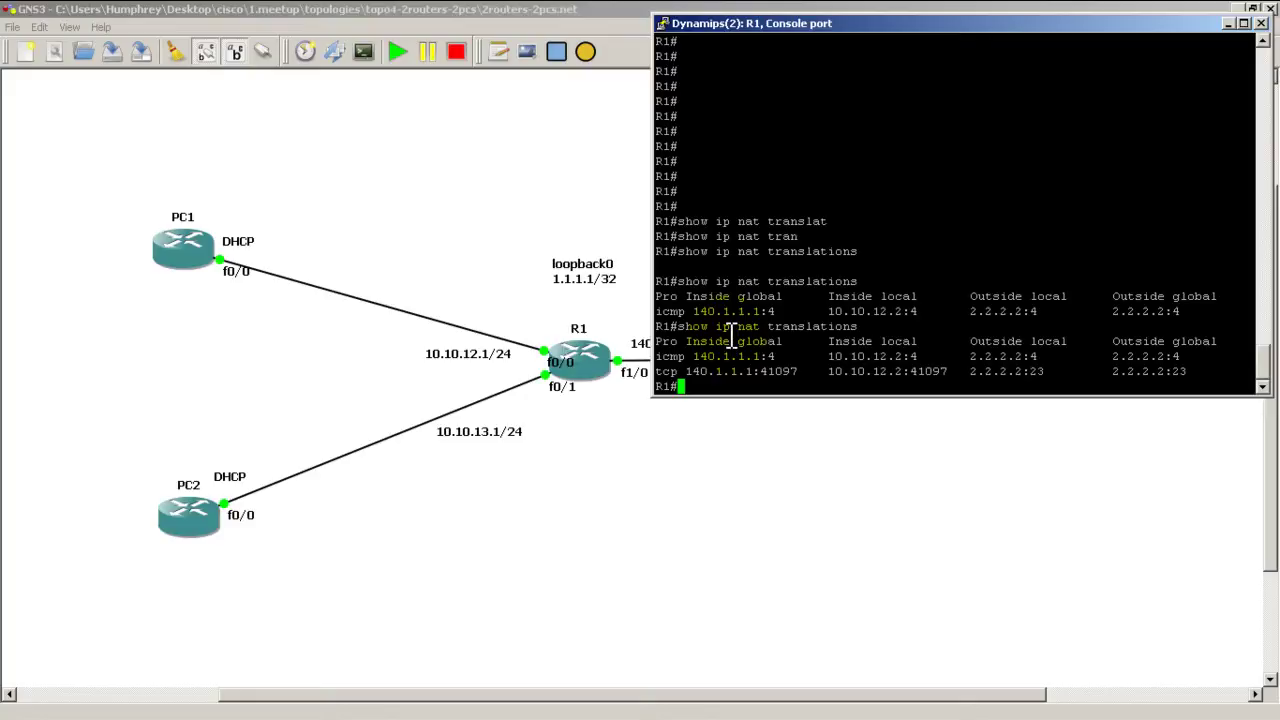
pyautogui.click(907, 20)
pyautogui.moveTo(909, 30); pyautogui.dragTo(850, 436)
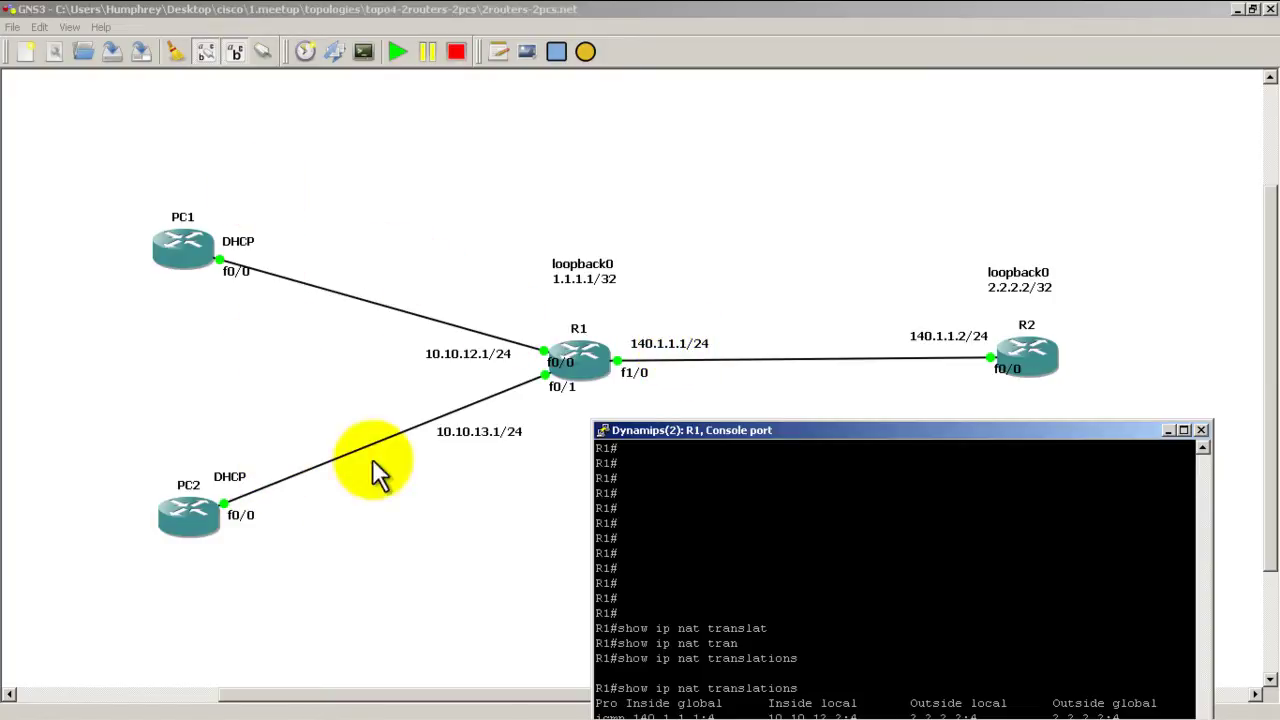
pyautogui.moveTo(731, 430); pyautogui.dragTo(839, 214)
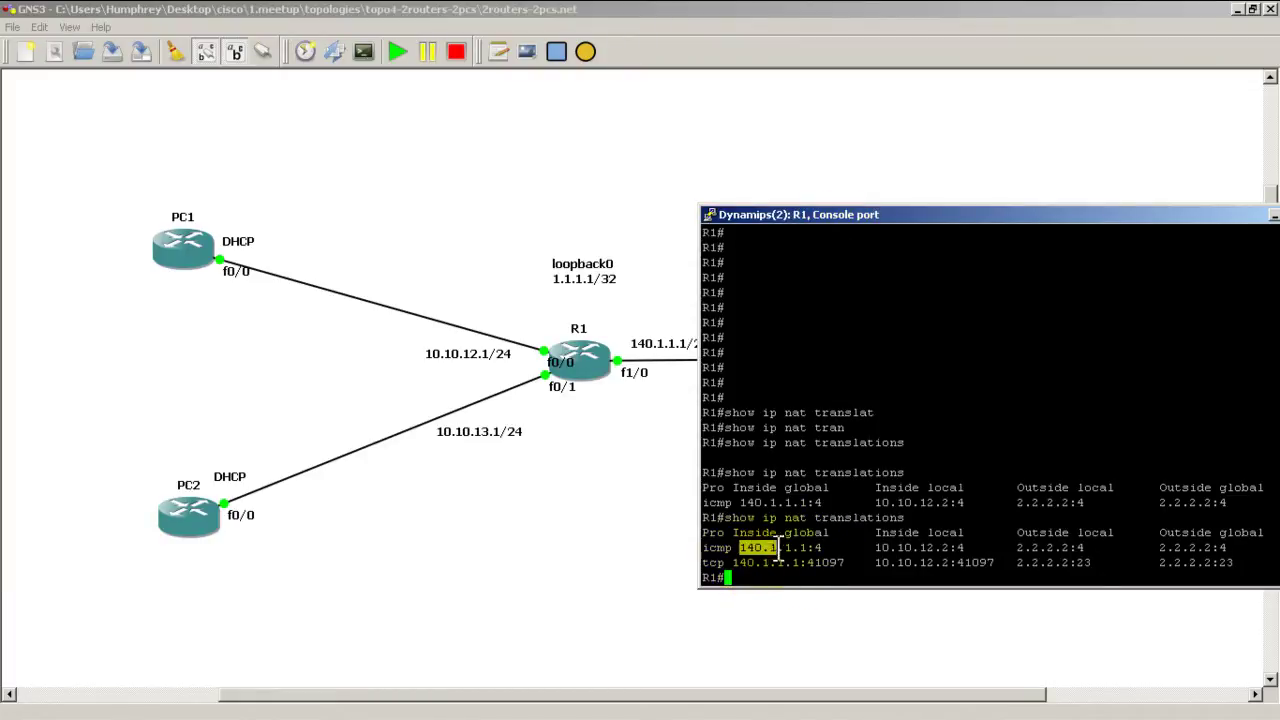
pyautogui.moveTo(781, 548); pyautogui.dragTo(808, 548)
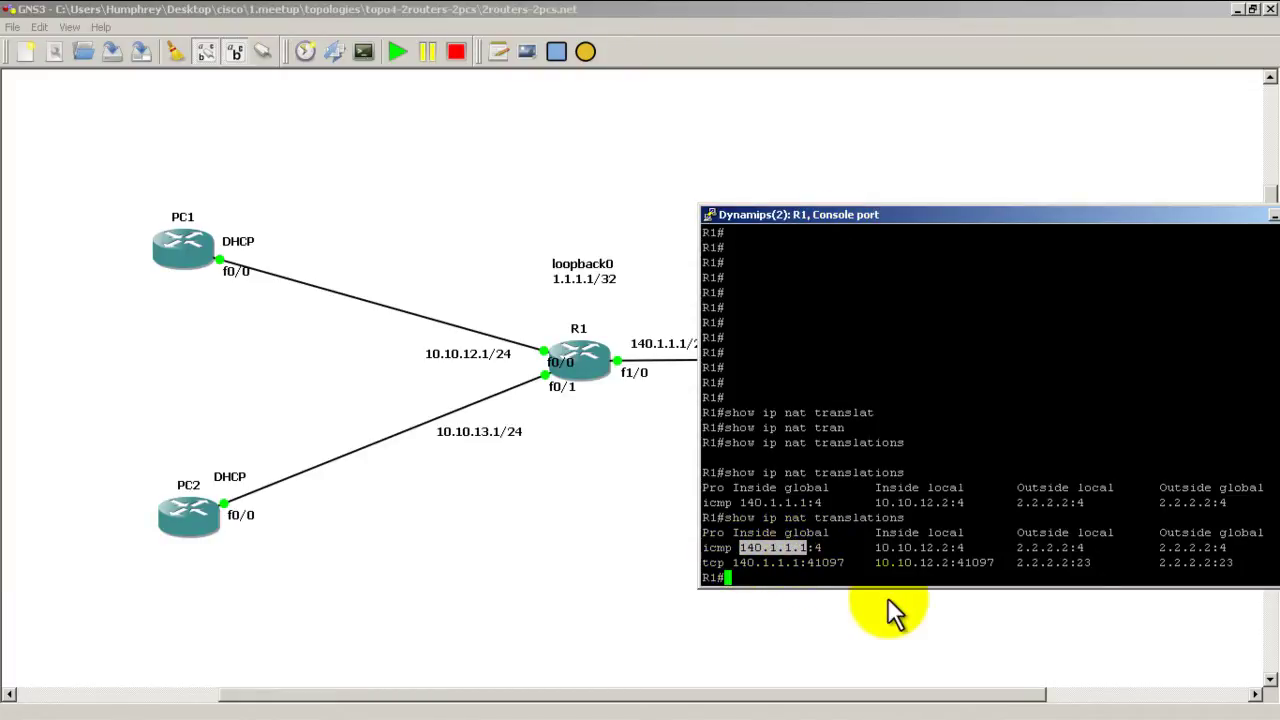
pyautogui.moveTo(870, 548); pyautogui.dragTo(948, 546)
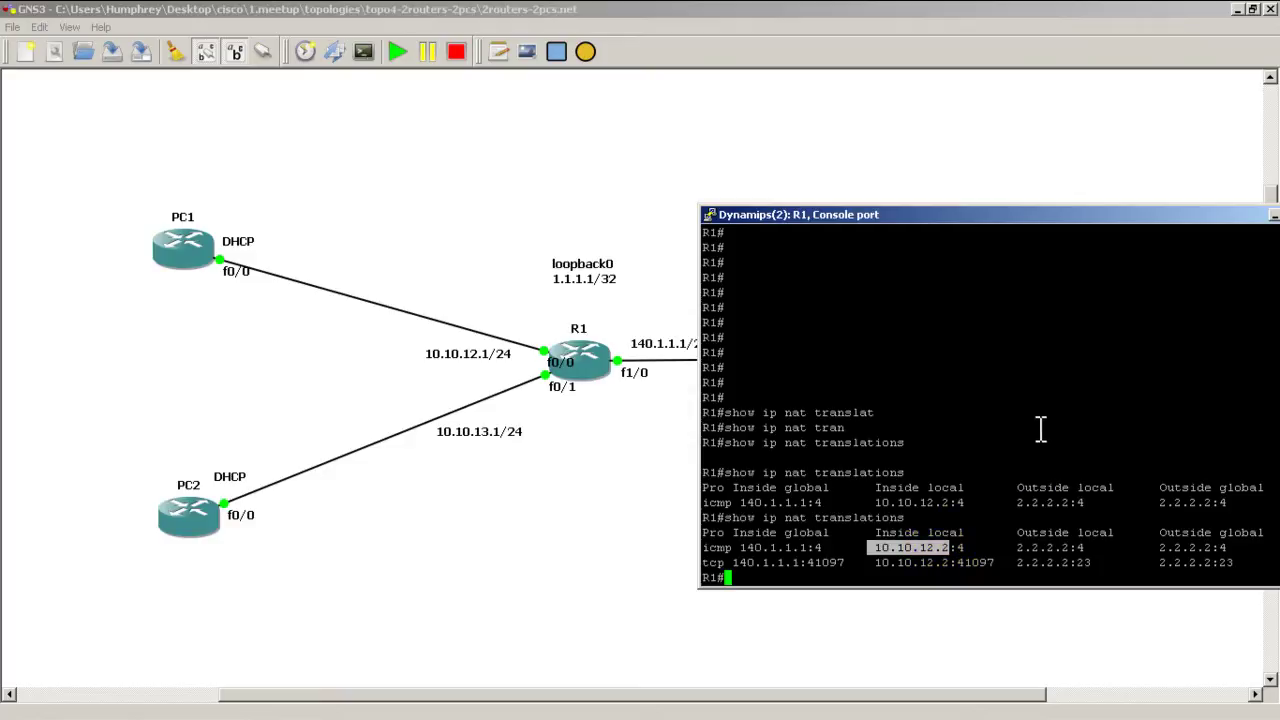
# Move R1's console, showing the icmp and tcp translations to 2.2.2.2, to the upper left
pyautogui.click(1038, 474)
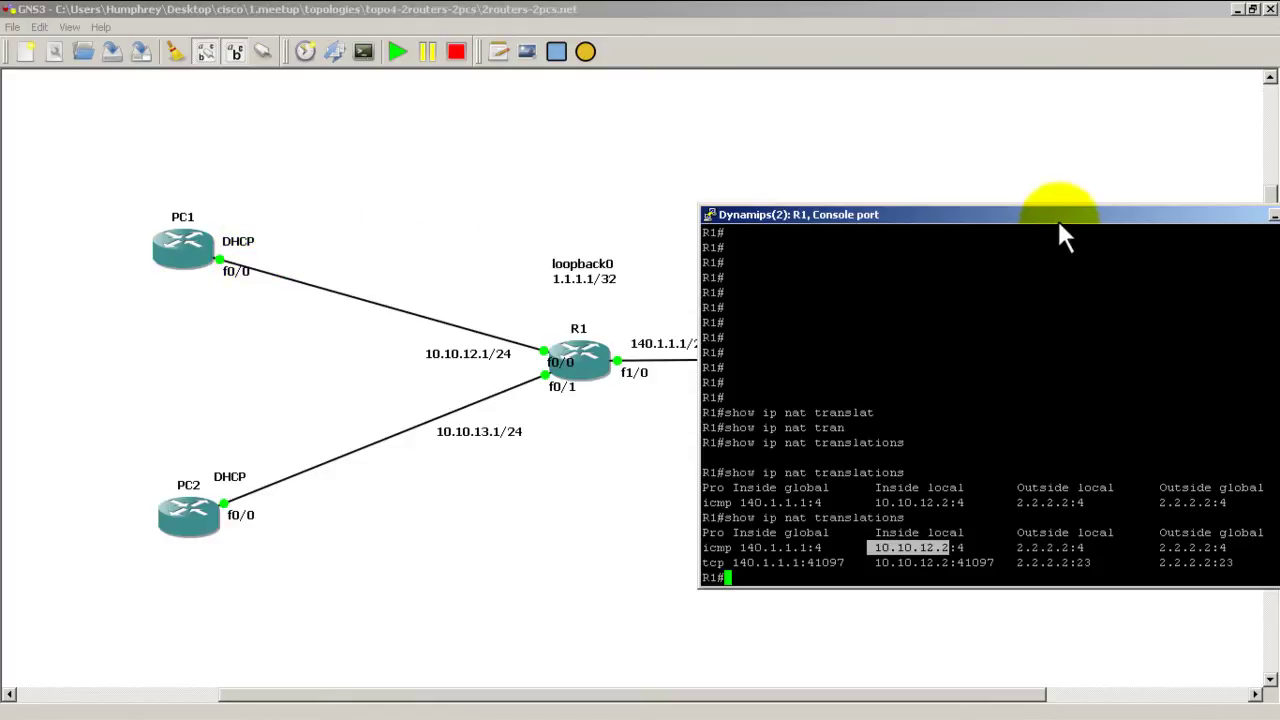
pyautogui.moveTo(1058, 219); pyautogui.dragTo(424, 95)
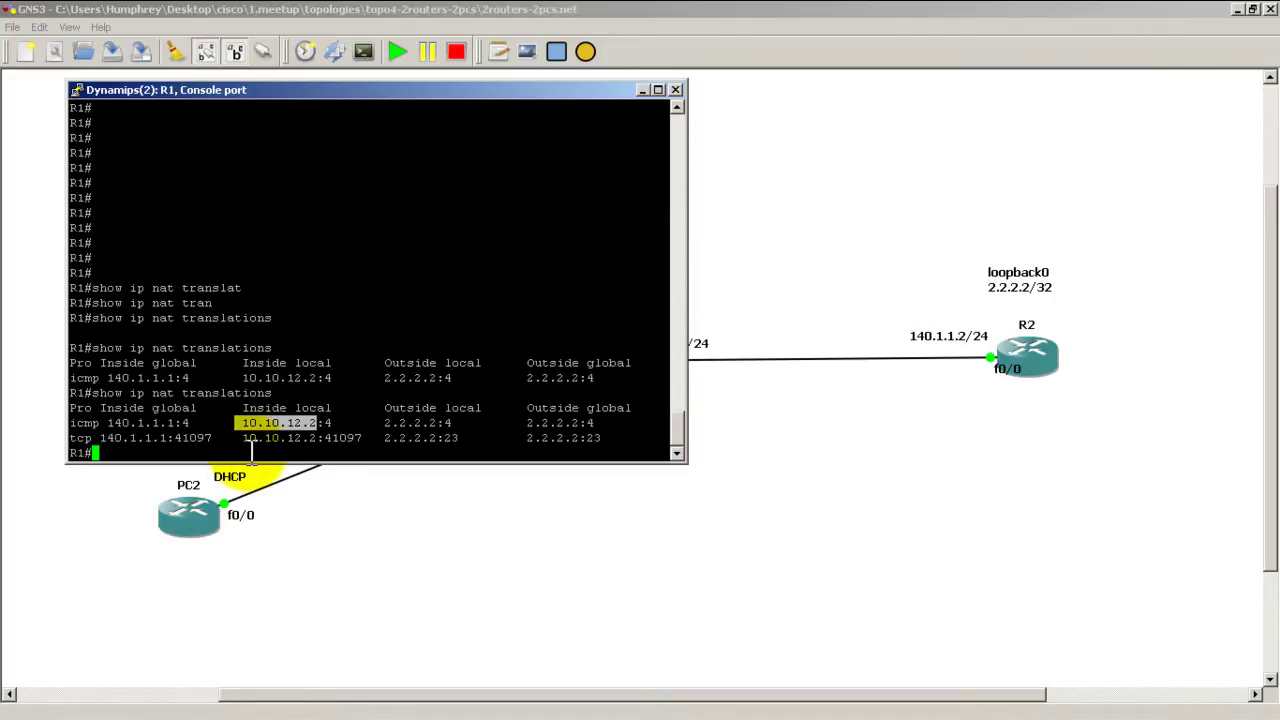
# Refresh the NAT translations listing on R1
pyautogui.click(490, 171)
pyautogui.press('Up')
pyautogui.press('Return')
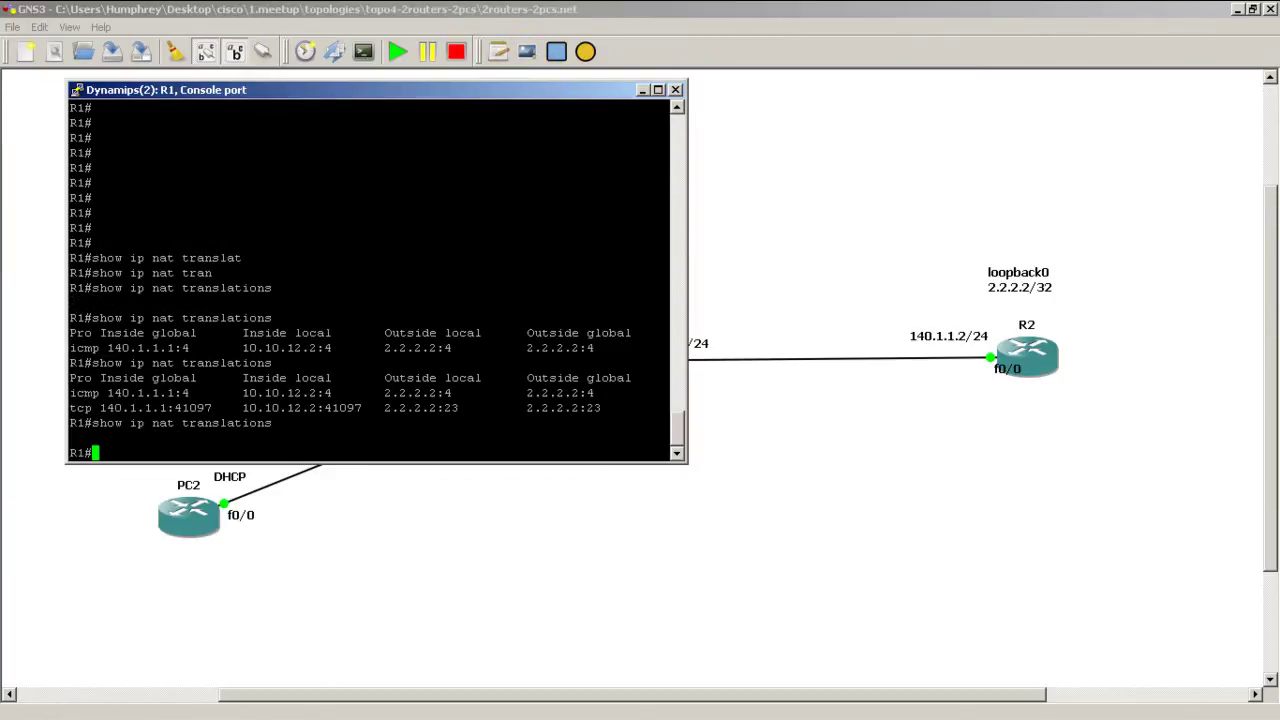
# Set R1's console aside and arrange PC1's console top left, PC2's top right
pyautogui.hotkey('alt', 'Tab')
pyautogui.moveTo(258, 248); pyautogui.dragTo(588, 16)
pyautogui.hotkey('alt', 'Tab')
pyautogui.moveTo(509, 234)
pyautogui.mouseDown()
pyautogui.moveTo(812, 100)
pyautogui.moveTo(899, 30)
pyautogui.mouseUp()
# Ping 2.2.2.2 from both PC1 and PC2, then close PC2's console
pyautogui.click(199, 245)
pyautogui.press('Up')
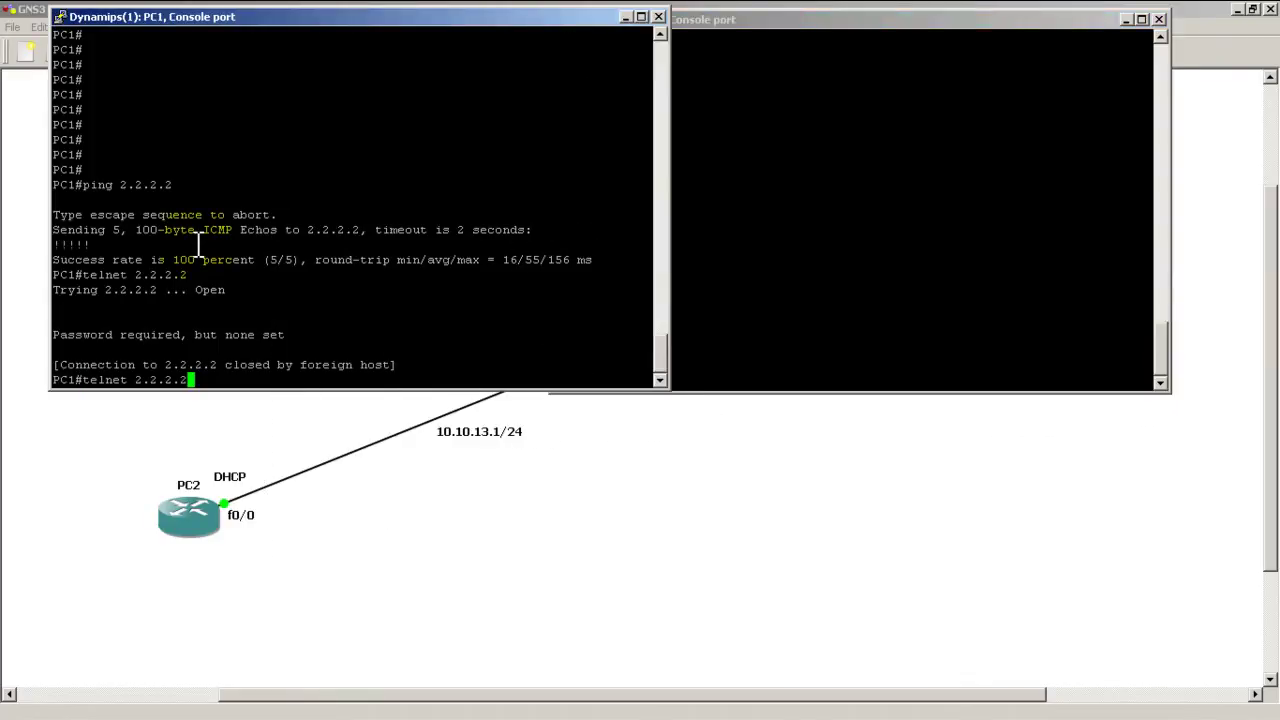
pyautogui.press('Up')
pyautogui.press('Return')
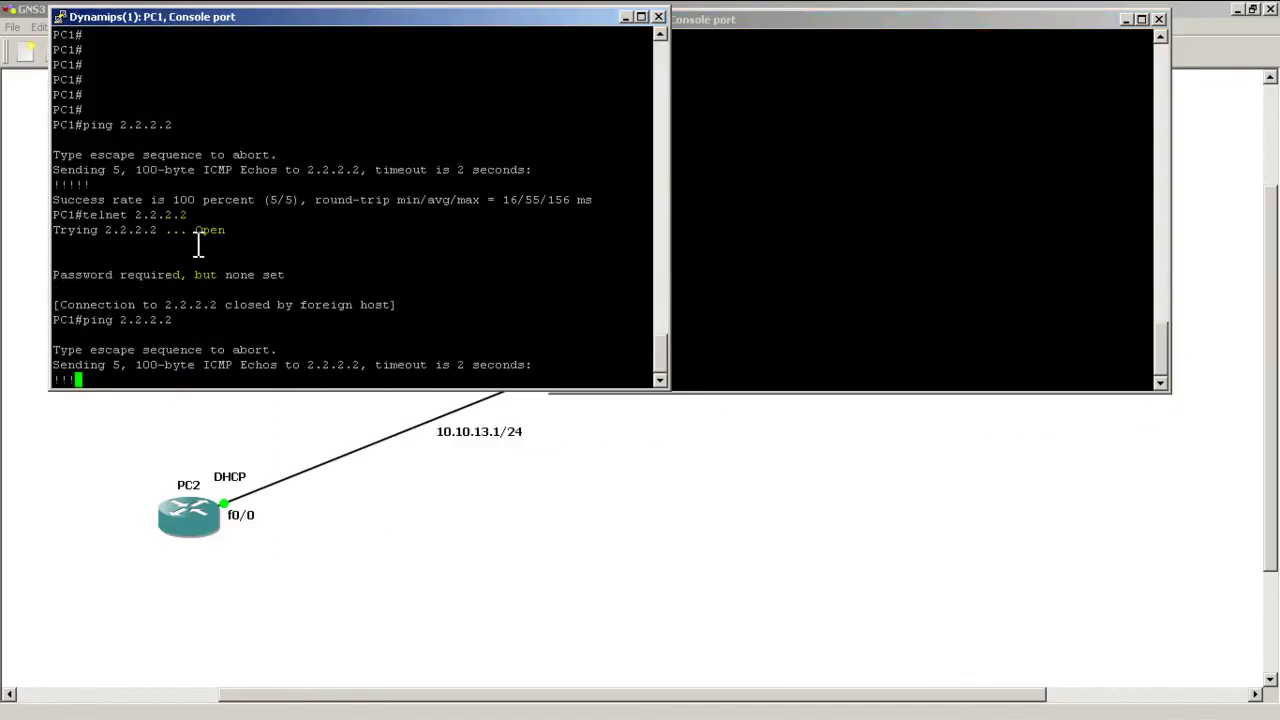
pyautogui.click(795, 237)
pyautogui.press('Up')
pyautogui.press('Return')
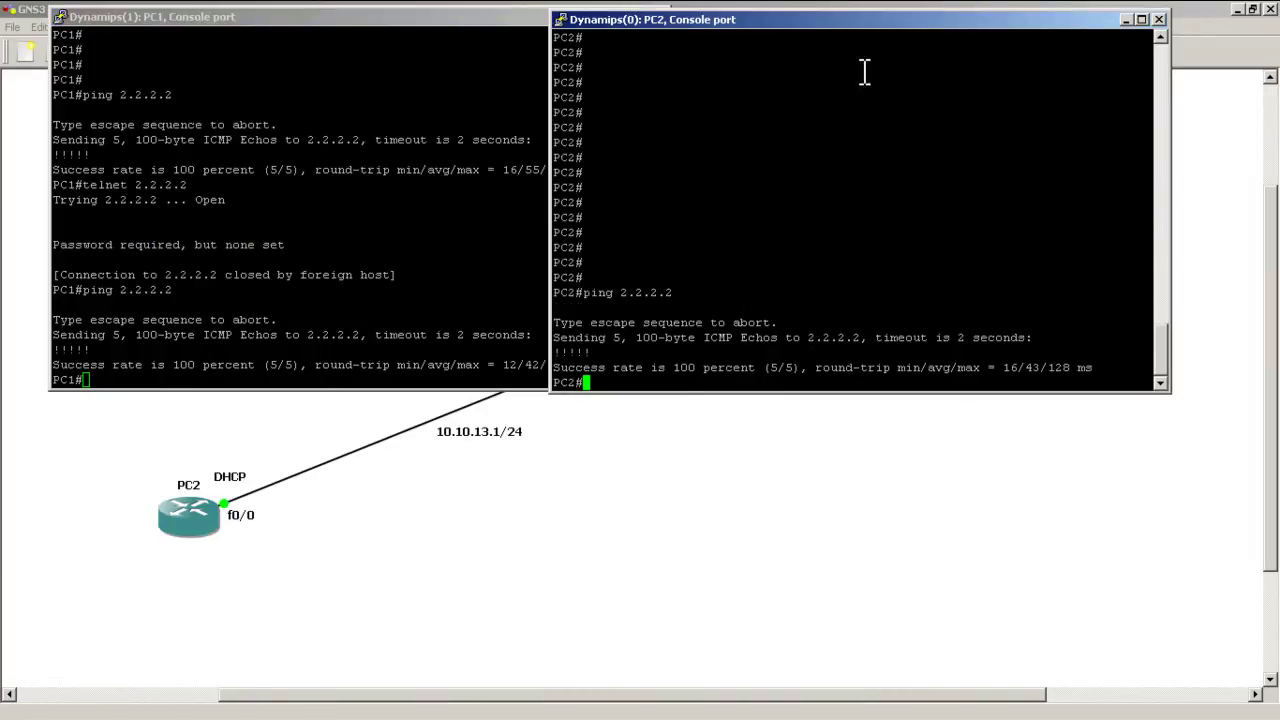
pyautogui.click(1158, 19)
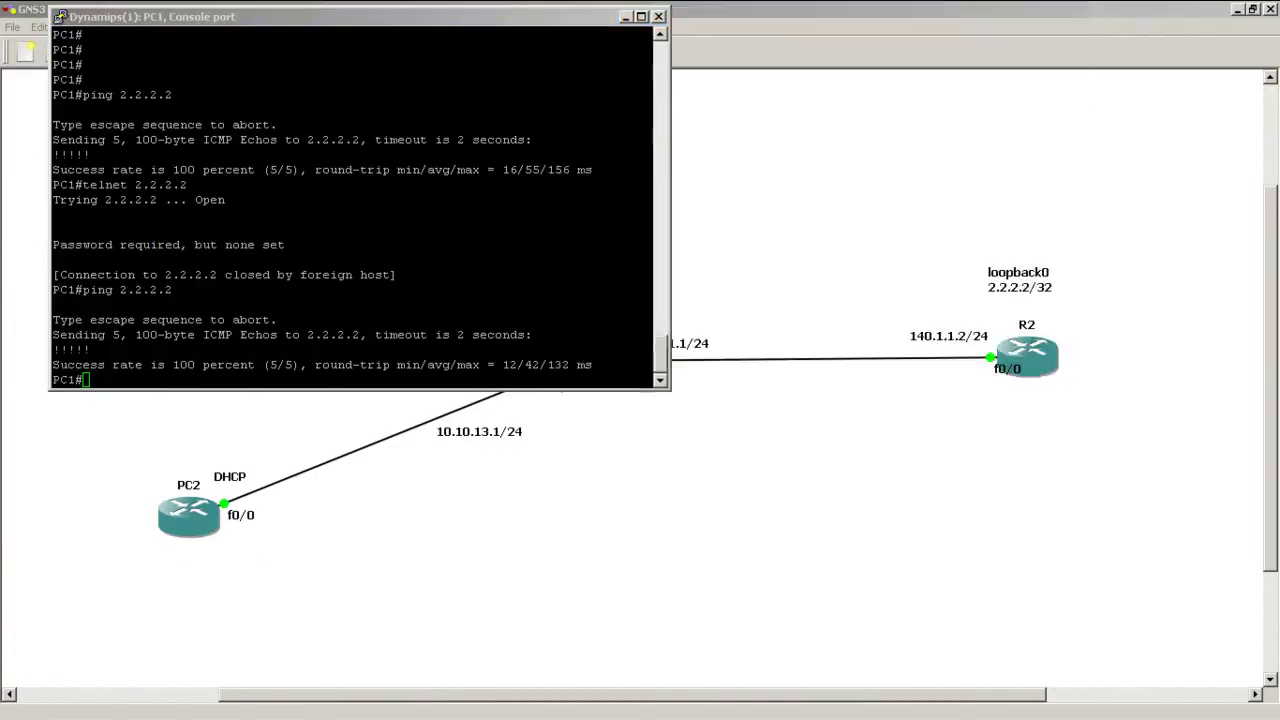
pyautogui.click(533, 19)
# Close PC1's console, relist R1's NAT table, and highlight the 10.10.12.2 and 10.10.13.2 icmp rows
pyautogui.hotkey('alt', 'F4')
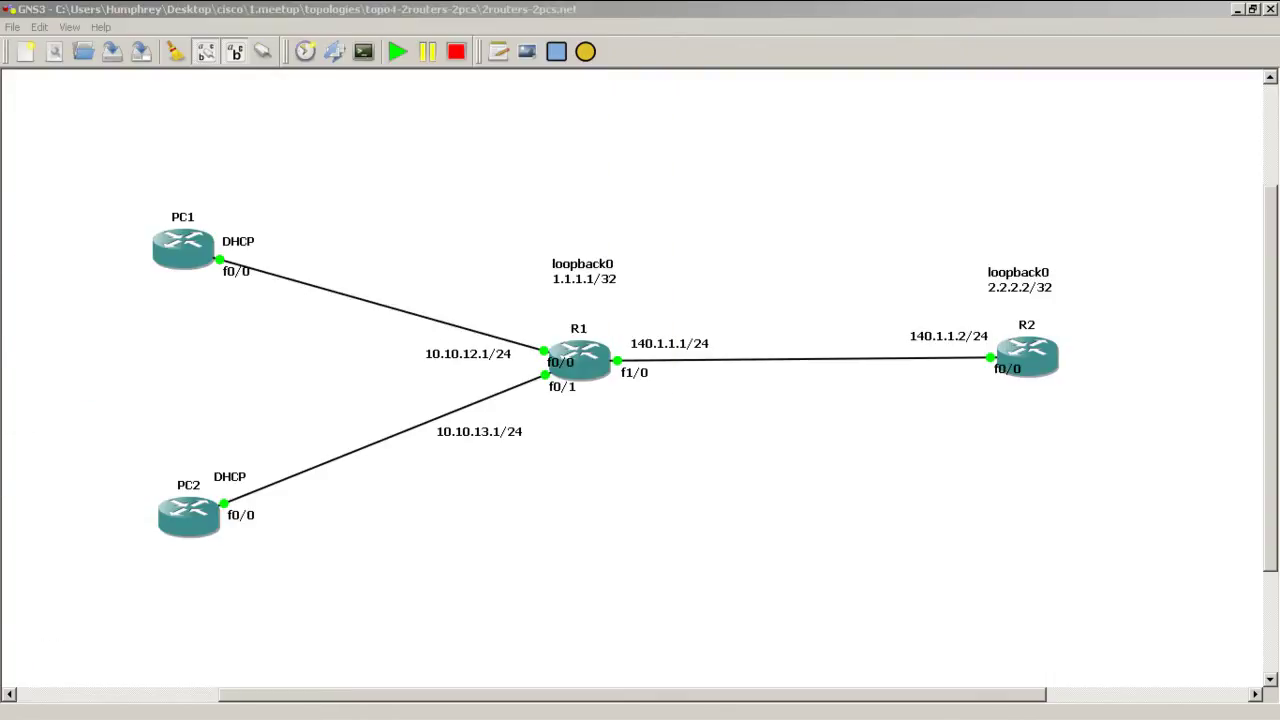
pyautogui.hotkey('alt', 'Tab')
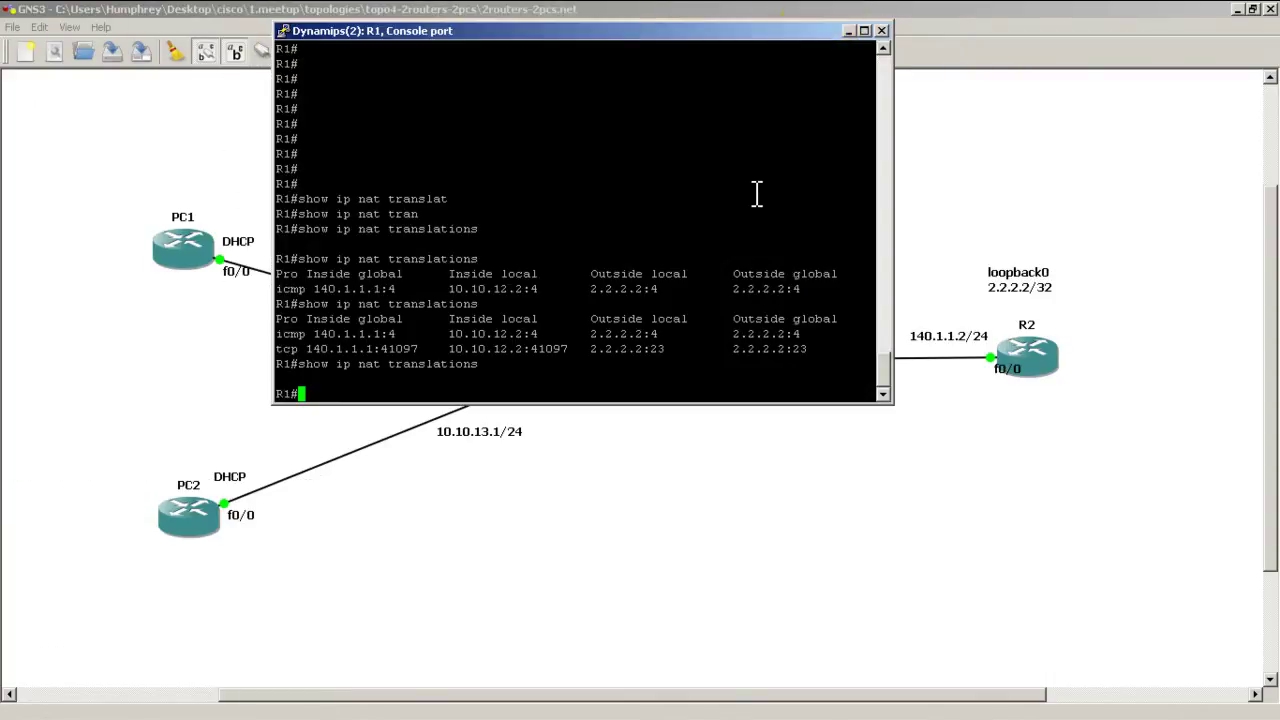
pyautogui.press('Up')
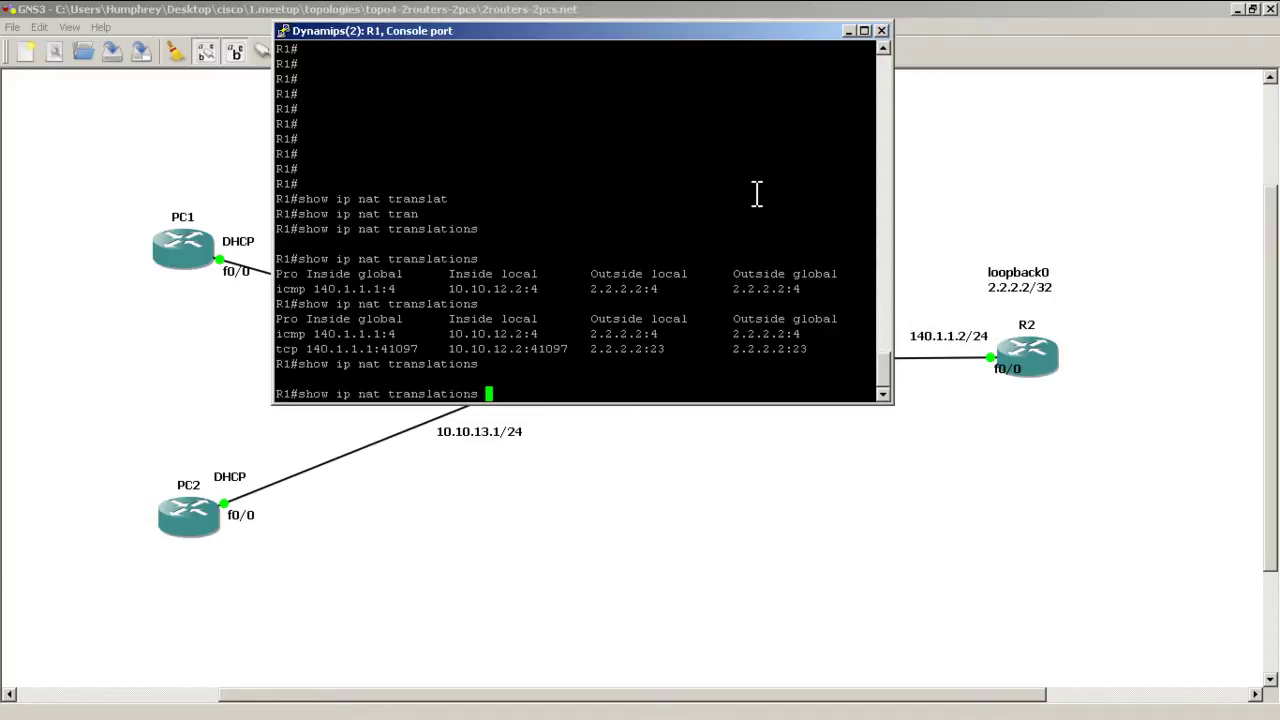
pyautogui.press('Return')
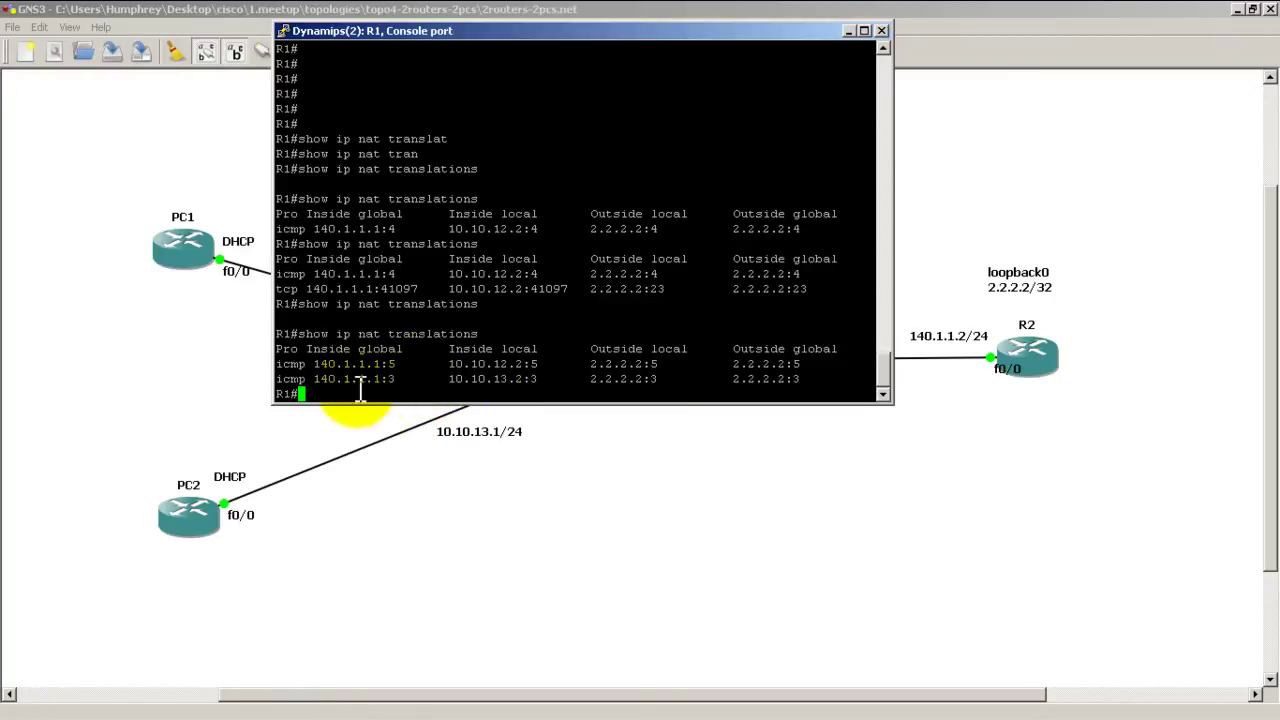
pyautogui.moveTo(318, 363); pyautogui.dragTo(801, 388)
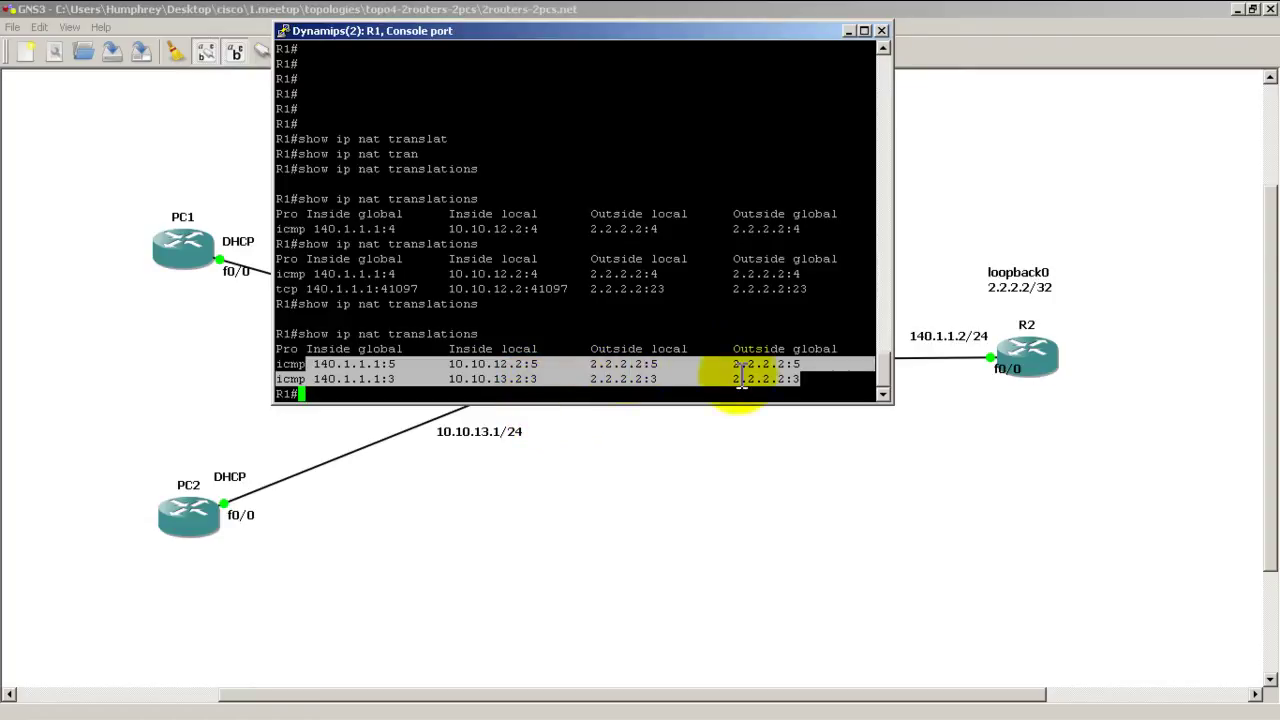
# Explore the clear ip nat translation command options using ? help on R1
pyautogui.rightClick(819, 383)
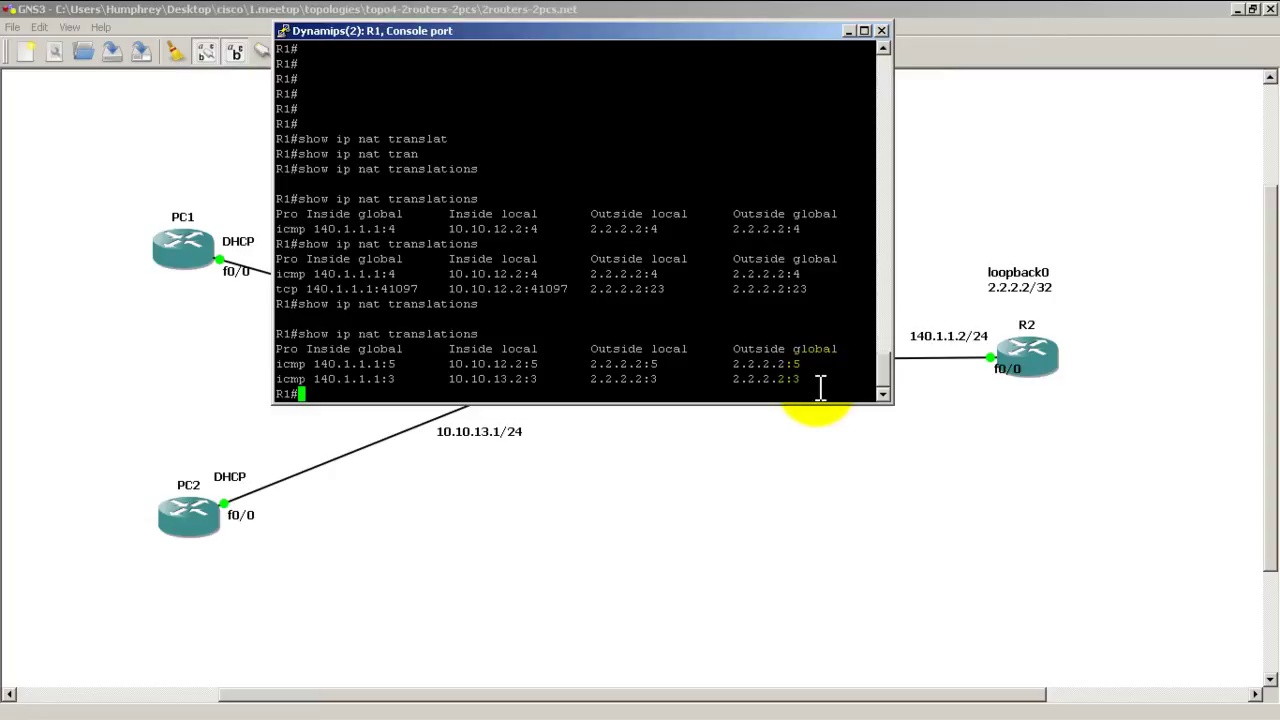
pyautogui.write('clear ip nat ')
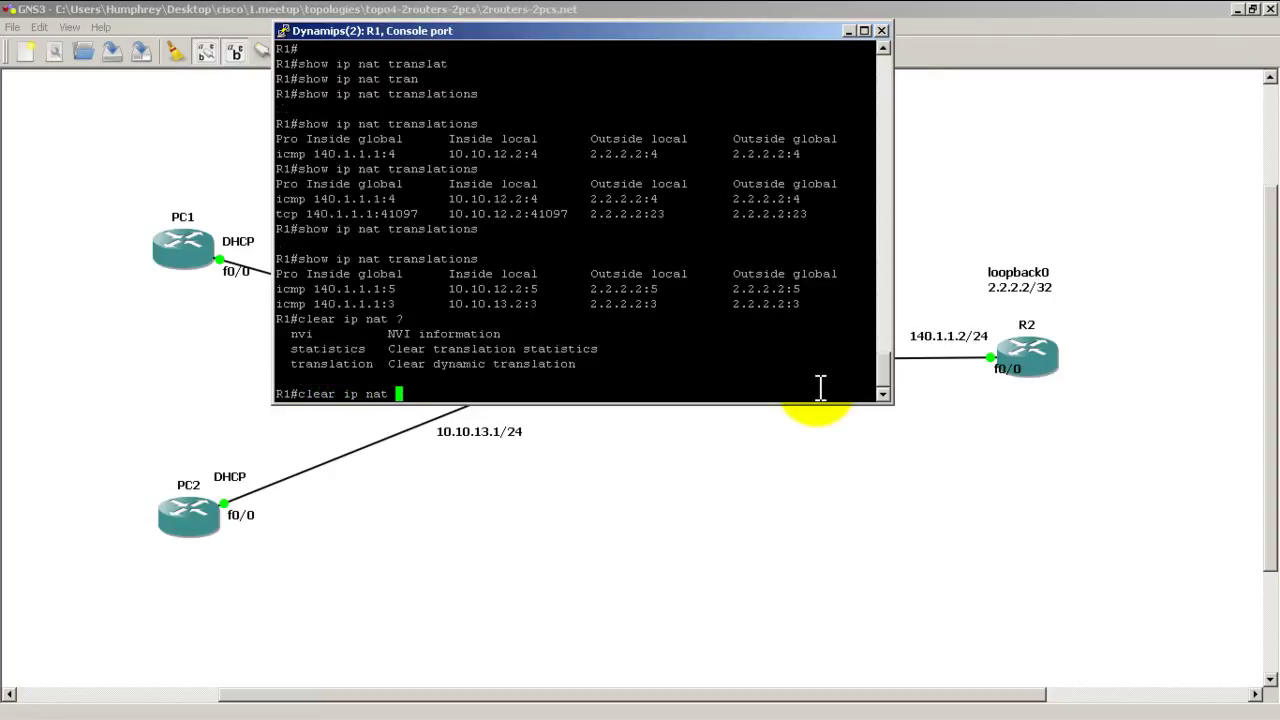
pyautogui.write('?trans')
pyautogui.press('Tab')
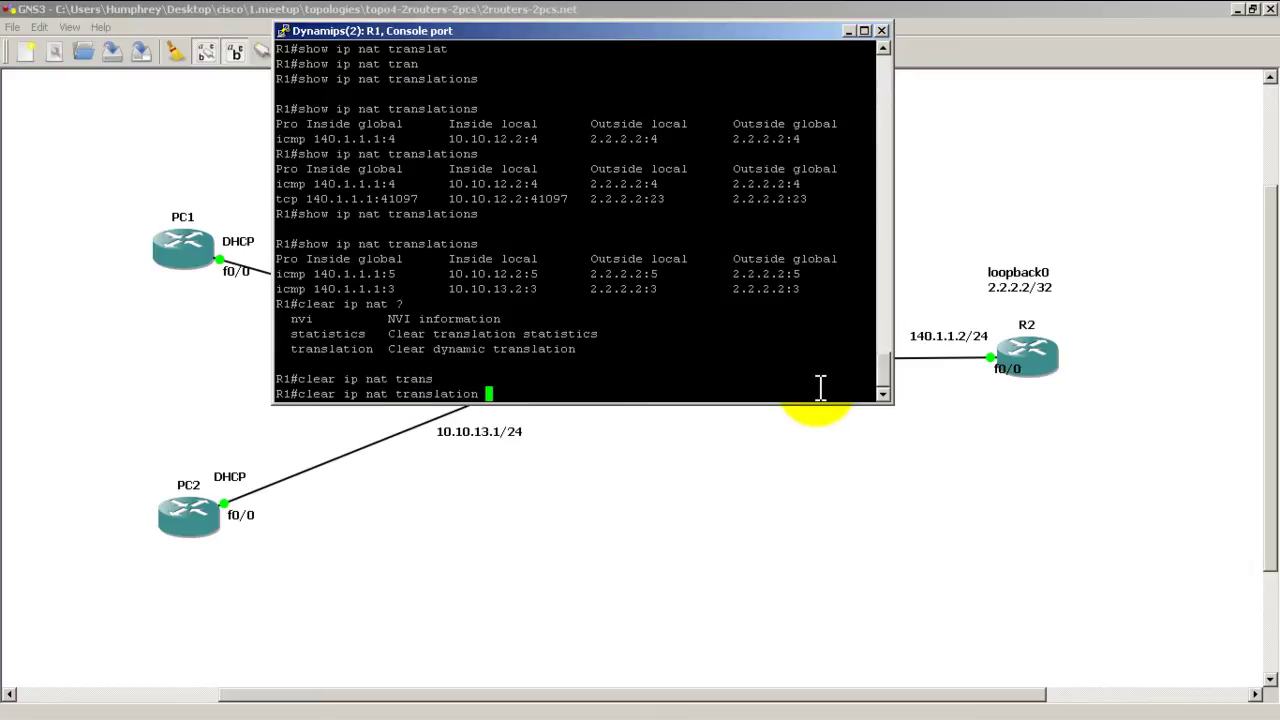
pyautogui.press('Return')
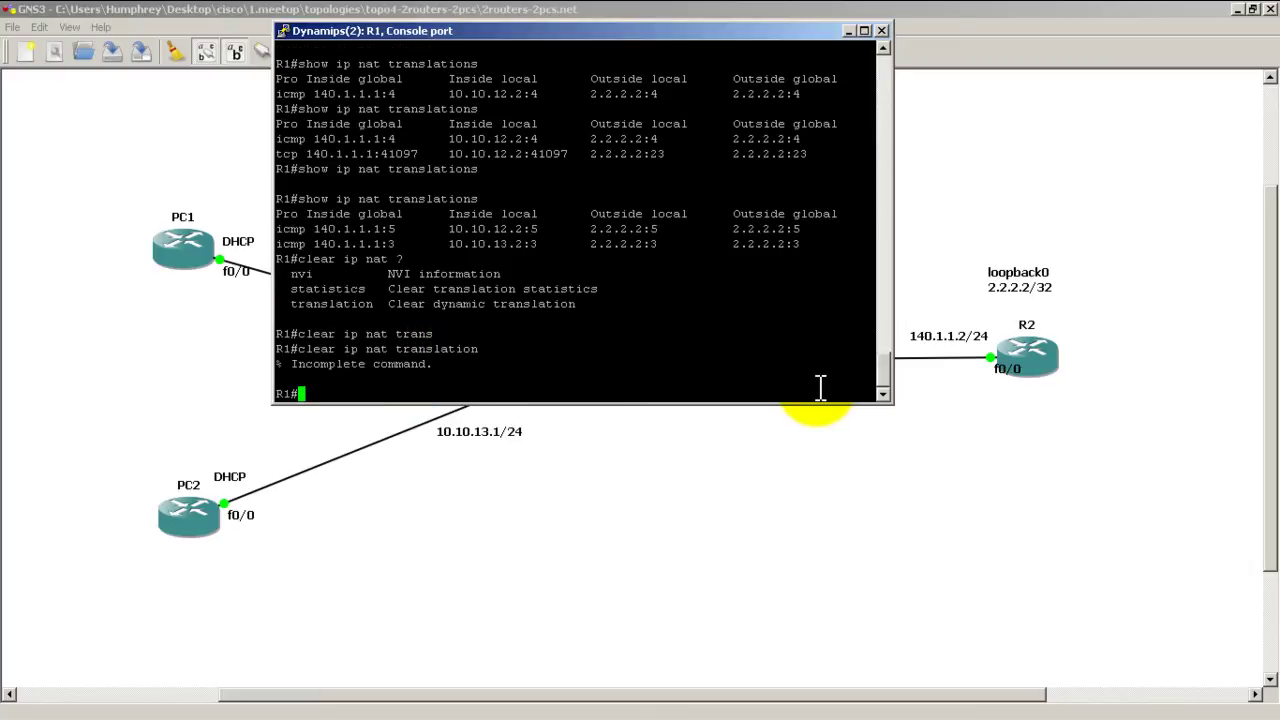
# Run clear ip nat translation * and confirm show ip nat translations lists nothing
pyautogui.press('Up')
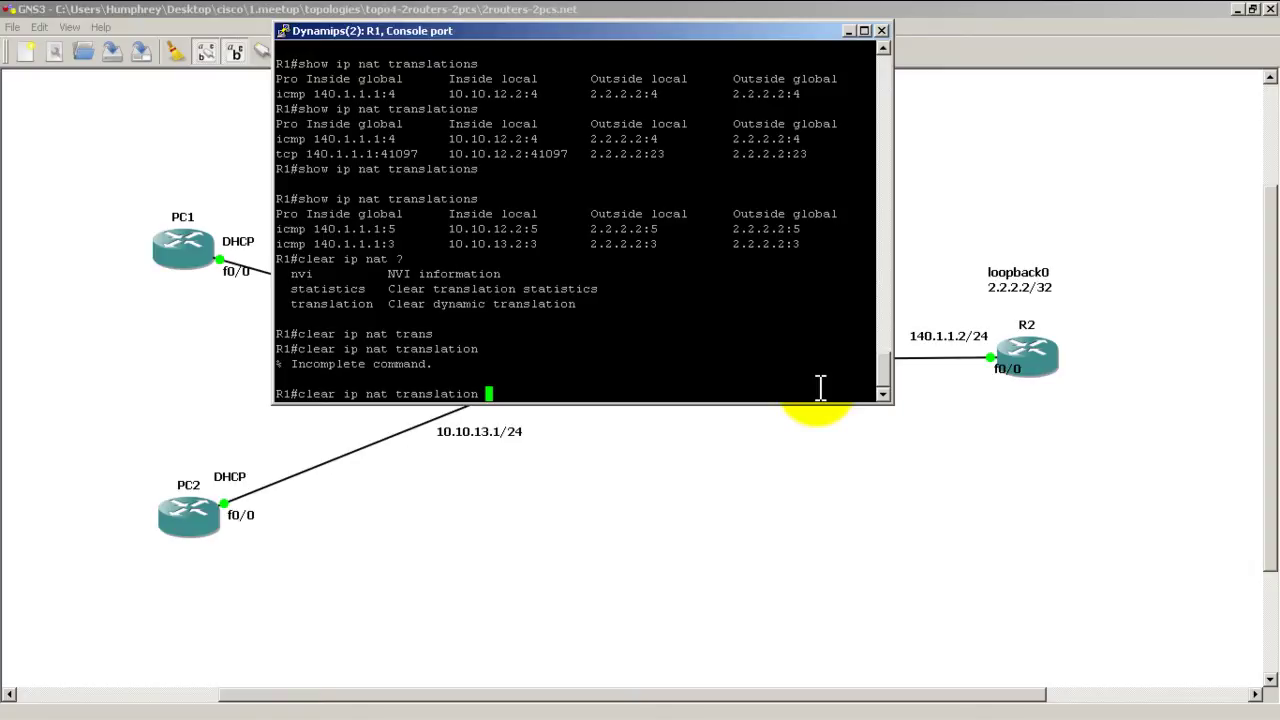
pyautogui.write('?')
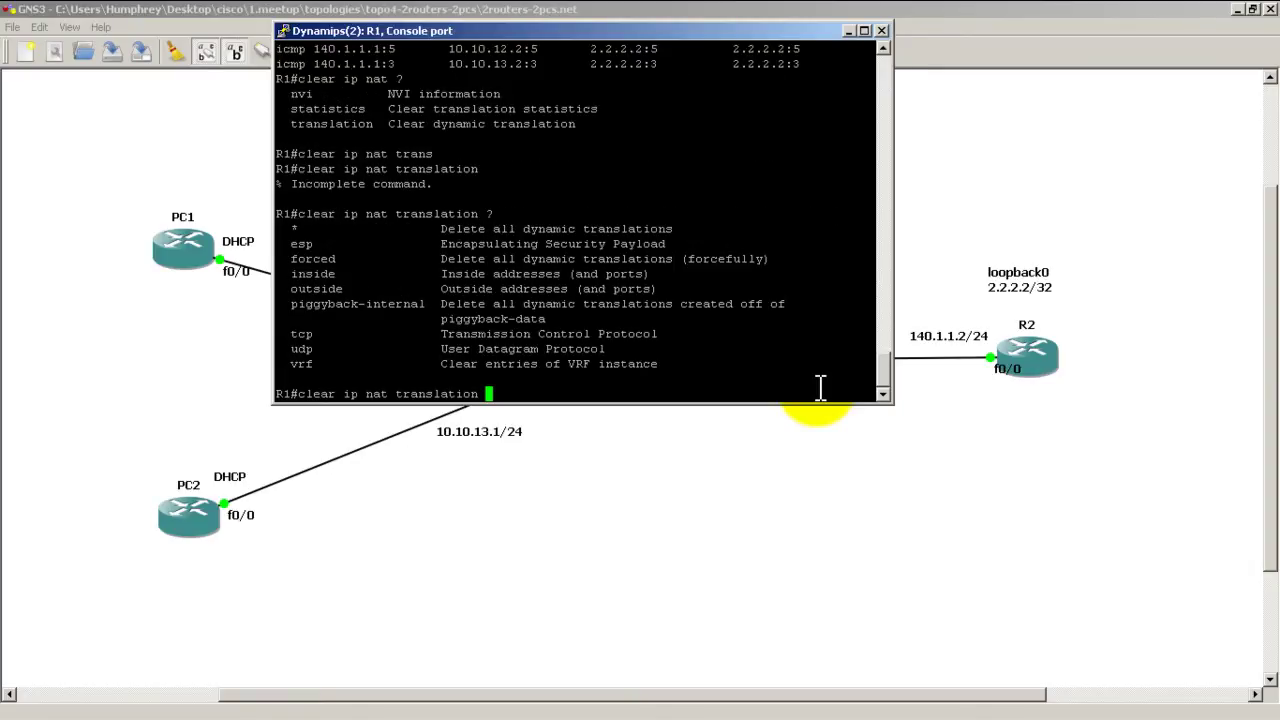
pyautogui.write('*')
pyautogui.press('Return')
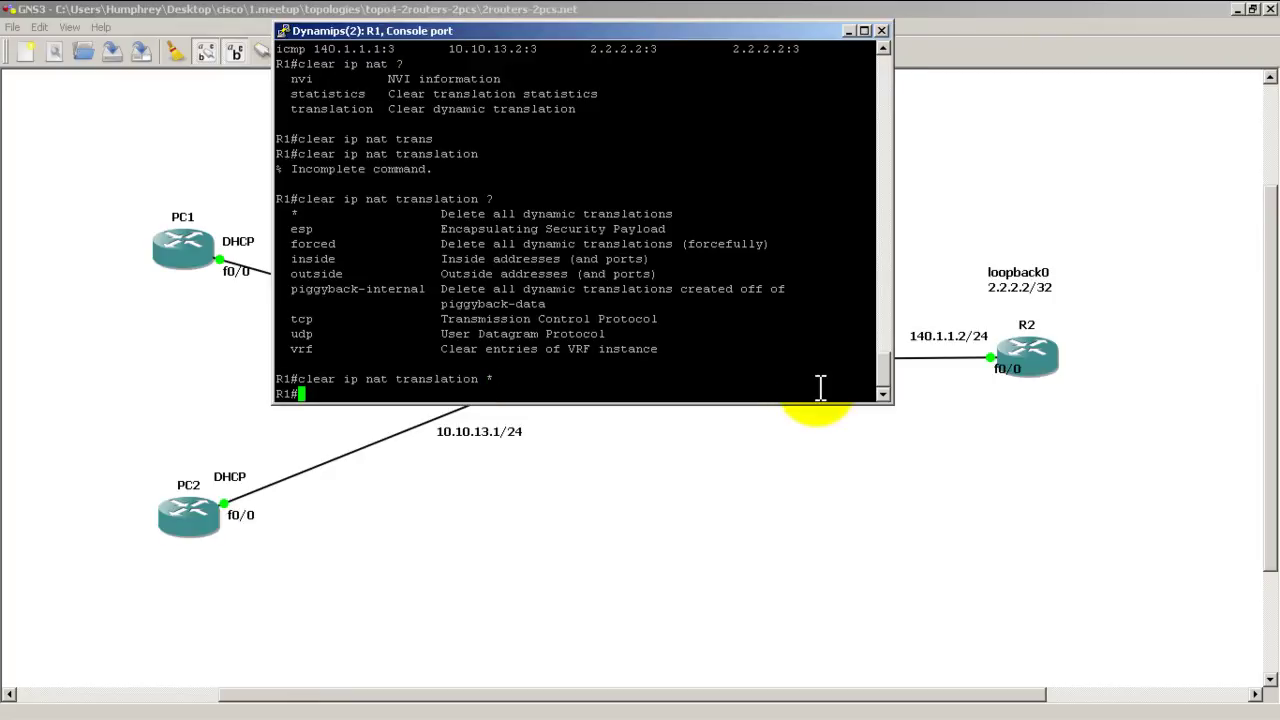
pyautogui.press('Up')
pyautogui.press('Up')
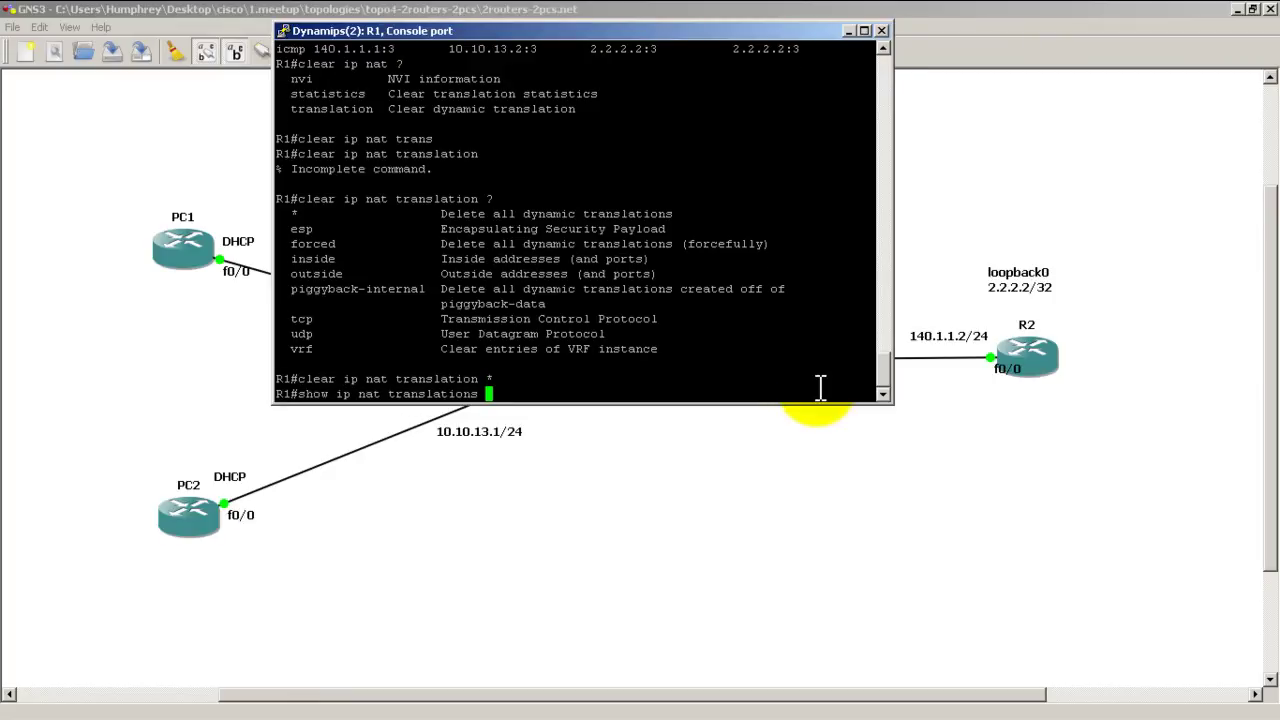
pyautogui.press('Return')
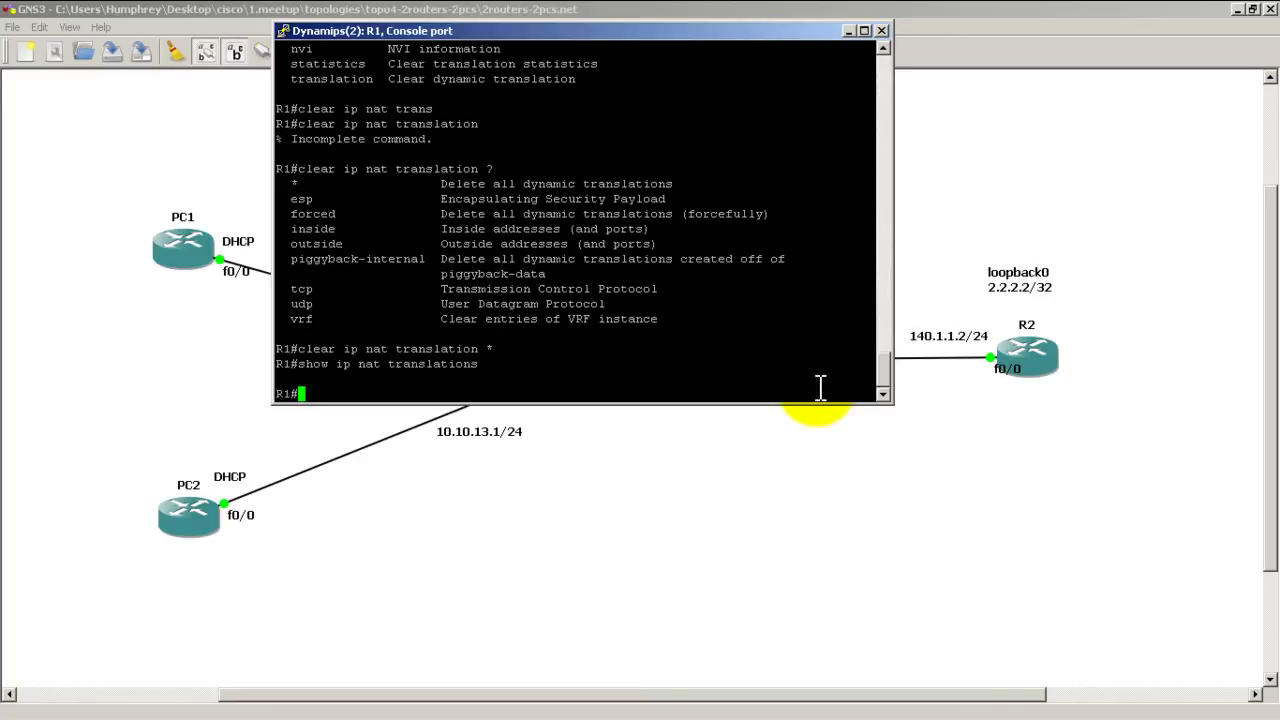
pyautogui.write('show ip nat trans')
pyautogui.press('Tab')
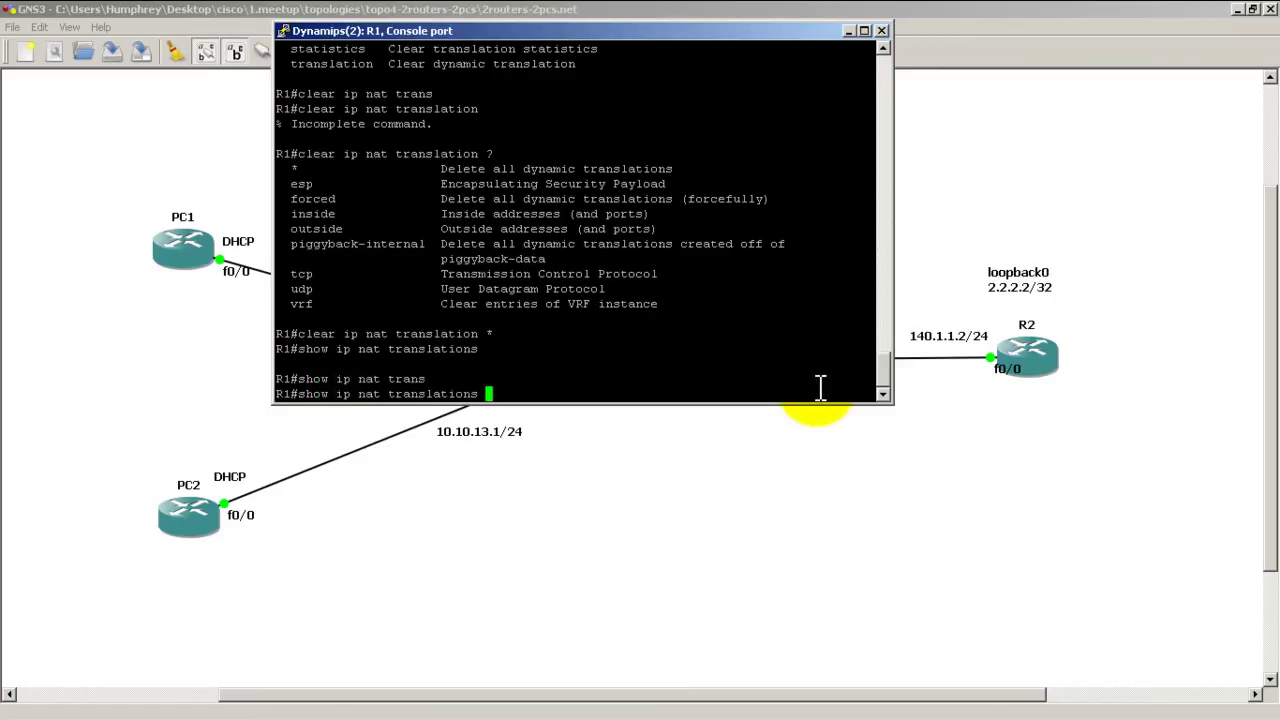
pyautogui.press('BackSpace')
pyautogui.press('BackSpace')
pyautogui.press('BackSpace')
pyautogui.press('BackSpace')
pyautogui.press('BackSpace')
pyautogui.press('BackSpace')
pyautogui.press('BackSpace')
pyautogui.press('BackSpace')
pyautogui.press('BackSpace')
pyautogui.press('BackSpace')
pyautogui.press('BackSpace')
pyautogui.press('BackSpace')
pyautogui.press('BackSpace')
pyautogui.press('BackSpace')
pyautogui.press('BackSpace')
pyautogui.press('BackSpace')
pyautogui.press('BackSpace')
pyautogui.press('BackSpace')
pyautogui.press('BackSpace')
pyautogui.press('BackSpace')
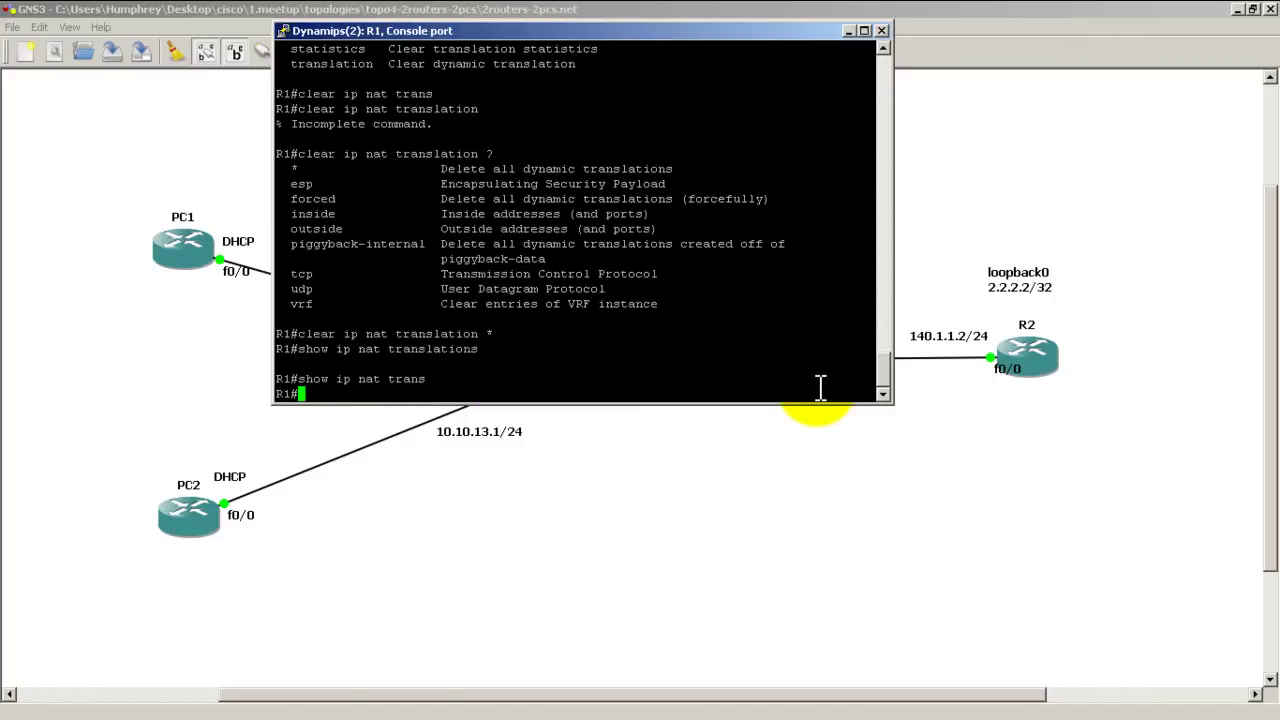